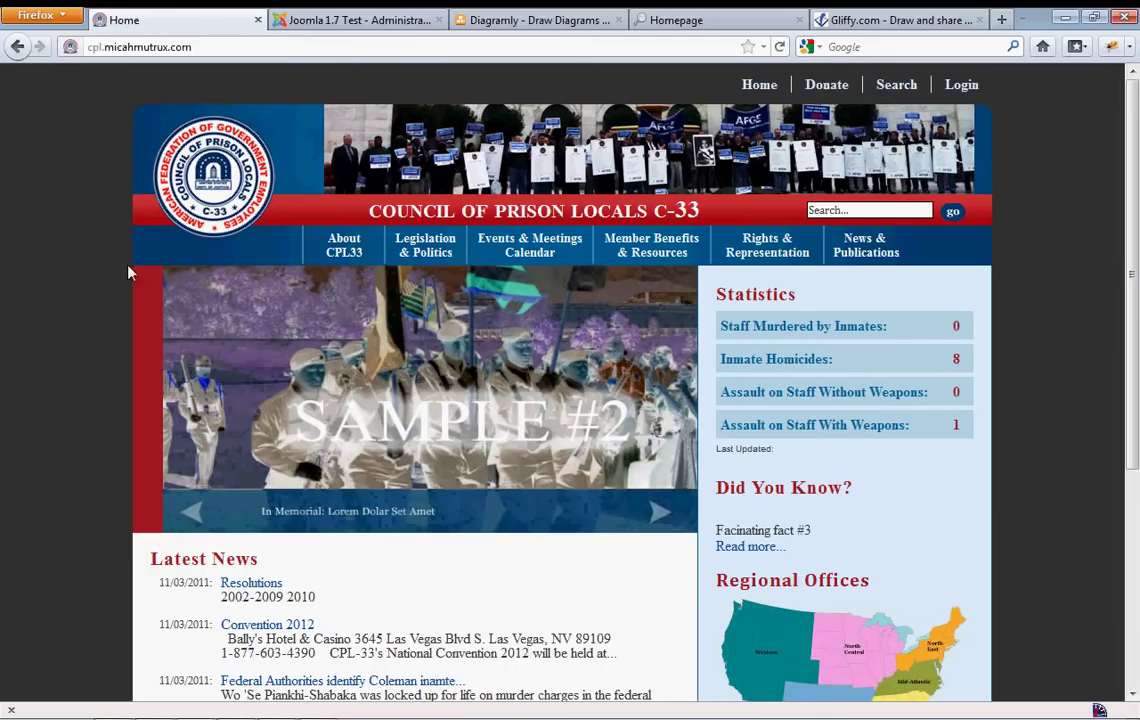
# Open the site's Donate page, which shows the PayPal Donate button beside the donation article
pyautogui.click(820, 88)
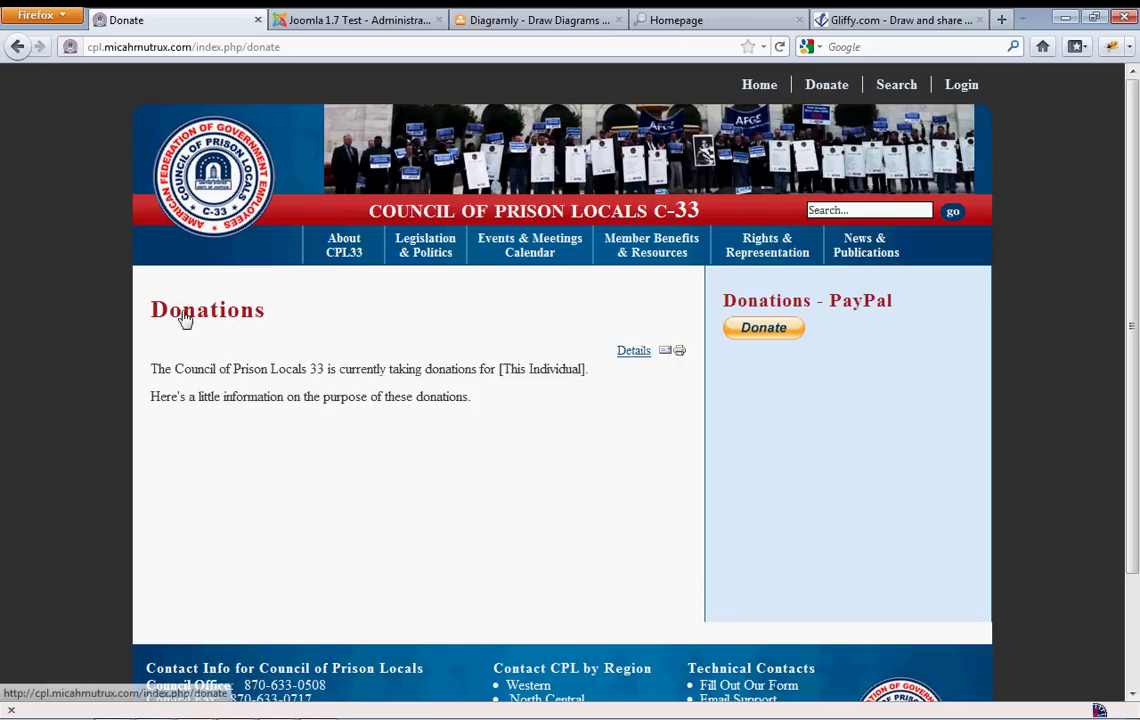
# Switch to the Joomla 1.7 Test administration tab, glance at the Donate page, and return
pyautogui.click(345, 20)
pyautogui.moveTo(195, 190)
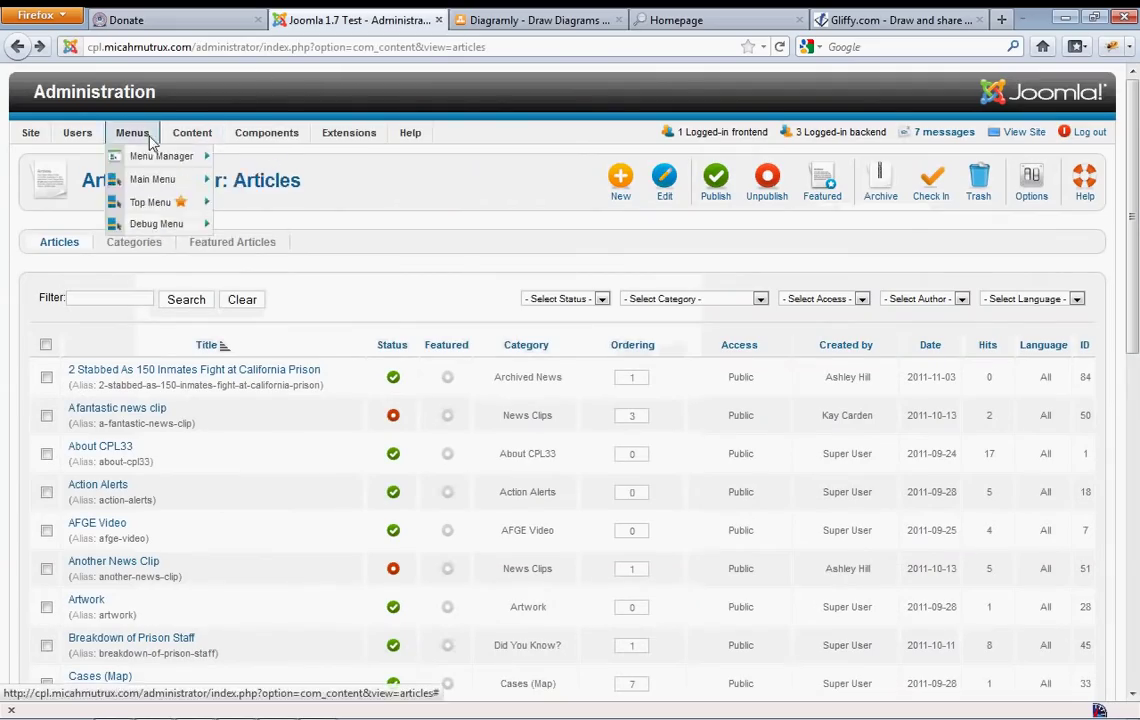
pyautogui.moveTo(199, 160)
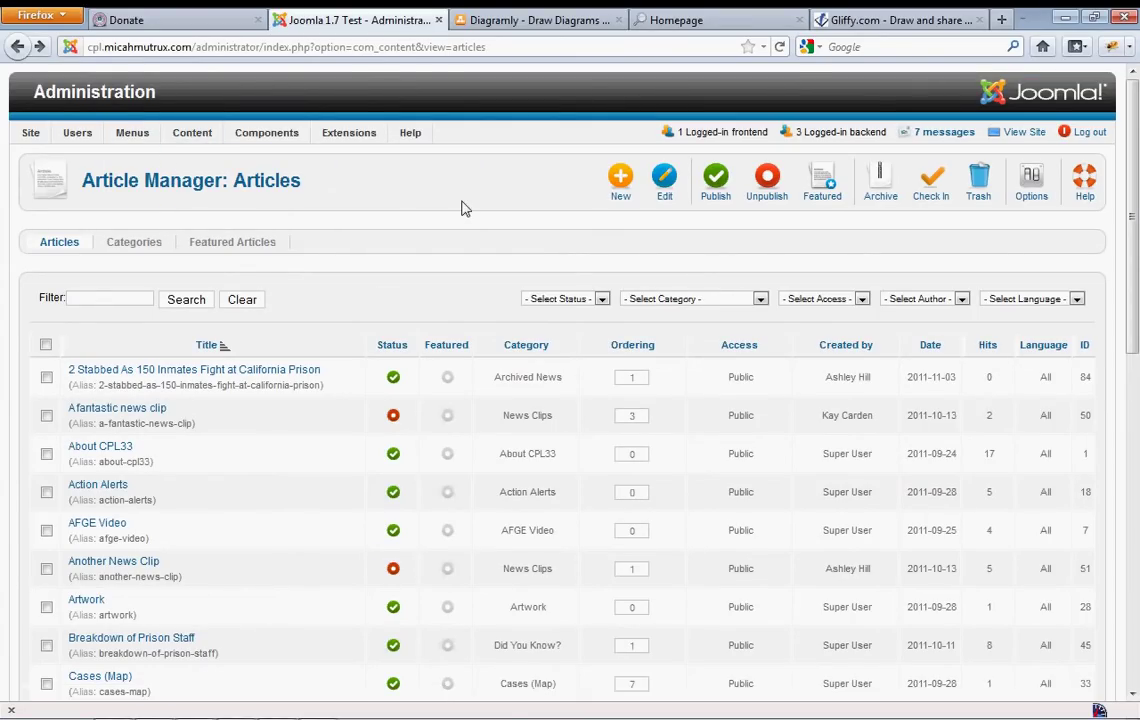
pyautogui.moveTo(347, 145)
pyautogui.click(207, 28)
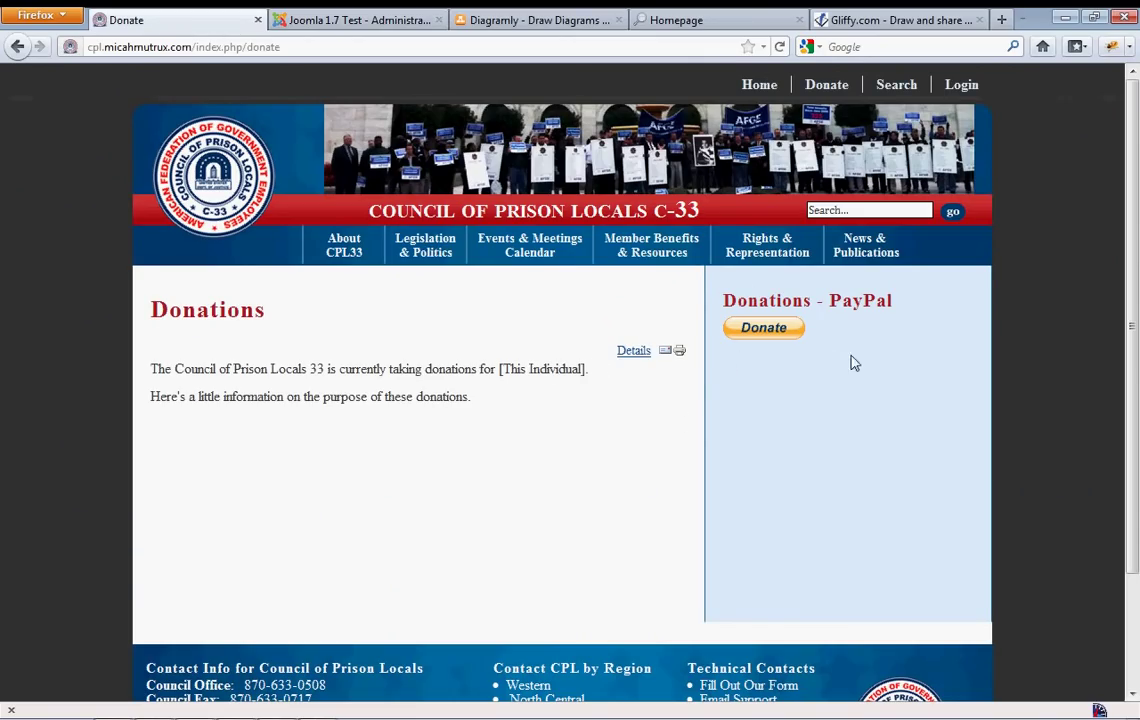
pyautogui.click(374, 24)
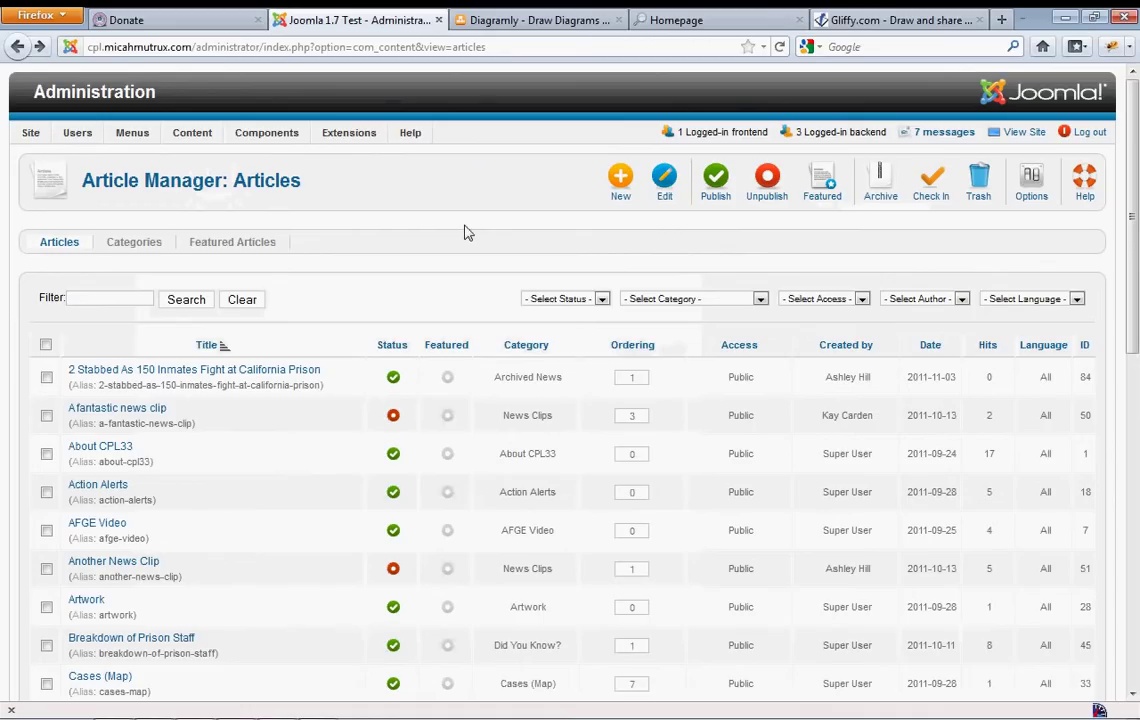
# Open the Module Manager and edit the Donations - PayPal module, then view it on the Donate page
pyautogui.moveTo(352, 135)
pyautogui.click(368, 179)
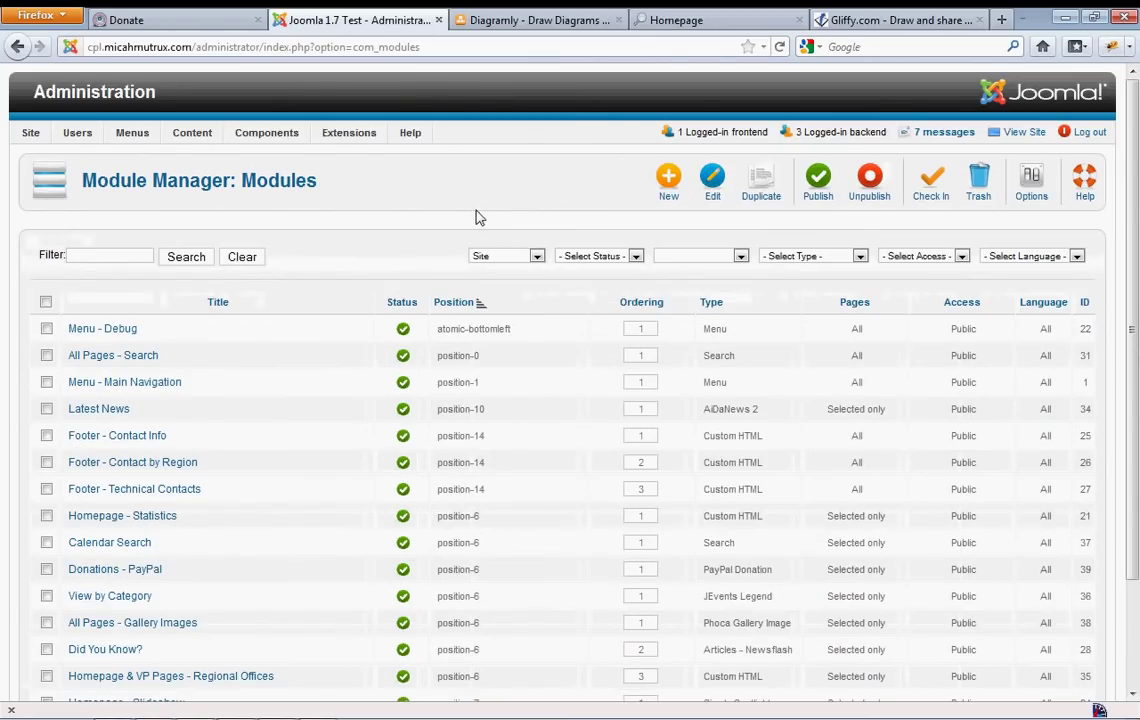
pyautogui.scroll(-3, 470, 206)
pyautogui.scroll(3, 465, 205)
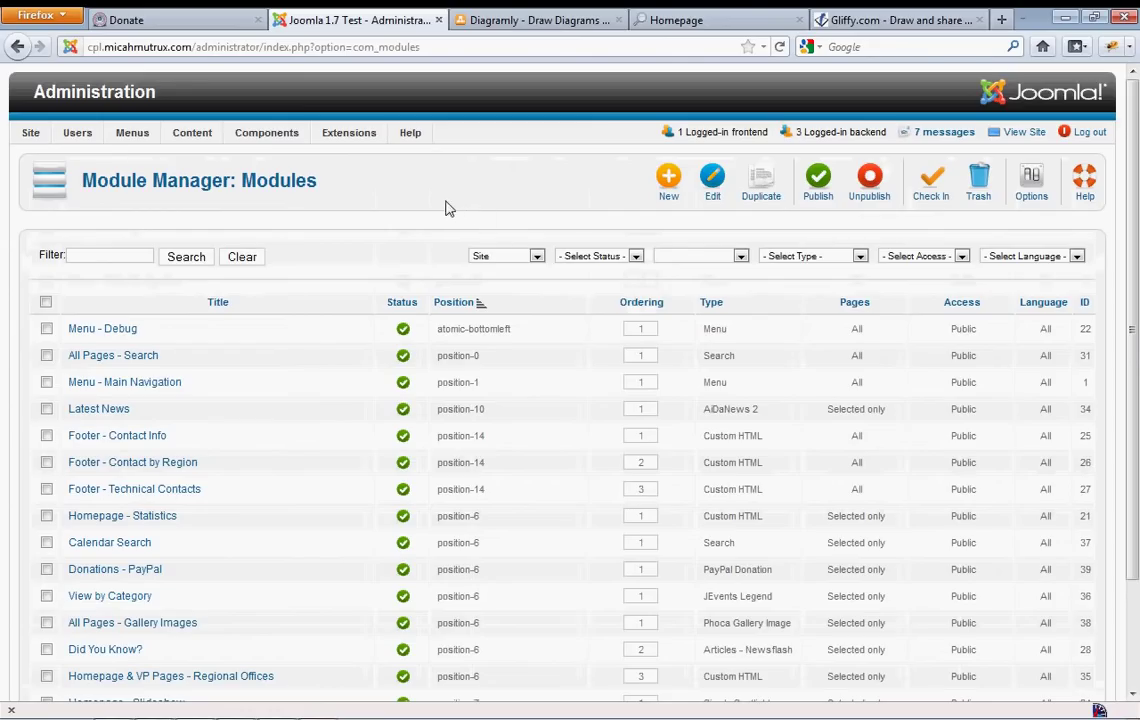
pyautogui.scroll(-2, 350, 226)
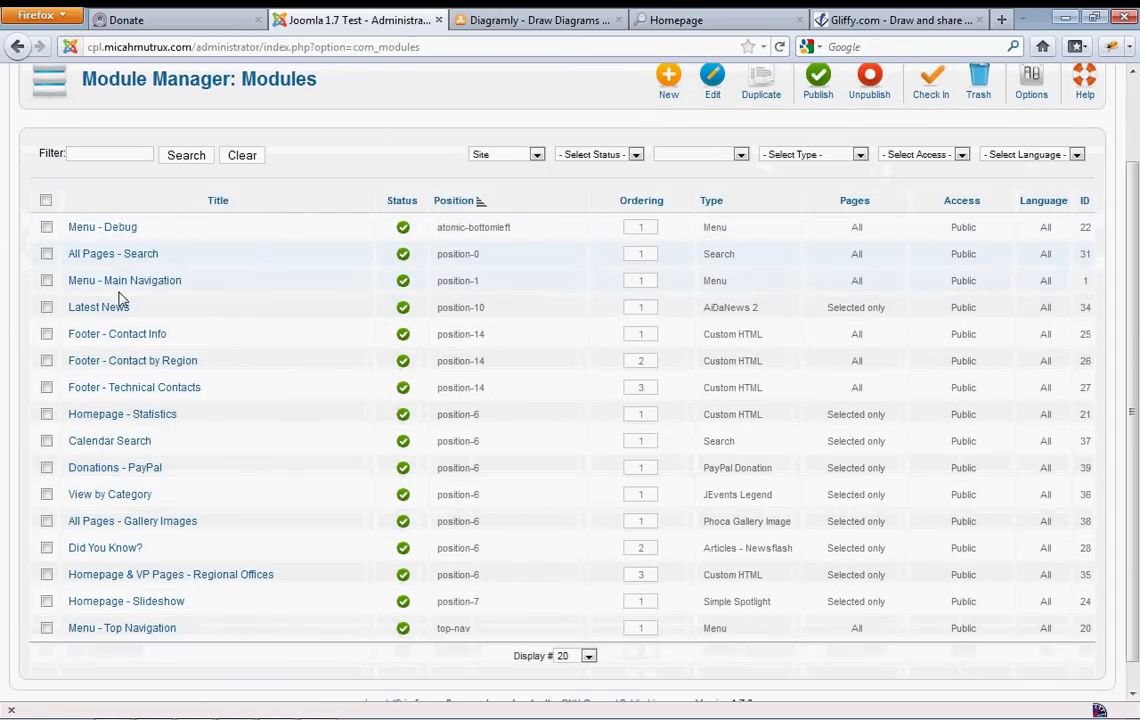
pyautogui.click(114, 474)
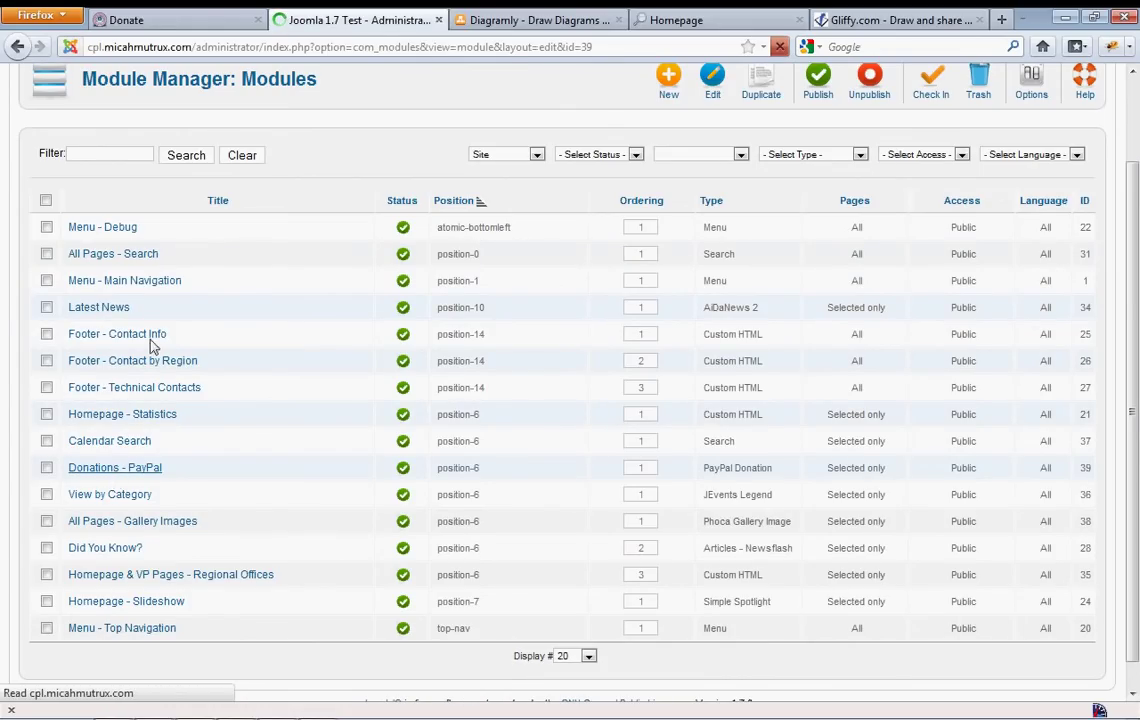
pyautogui.click(126, 20)
pyautogui.moveTo(651, 250)
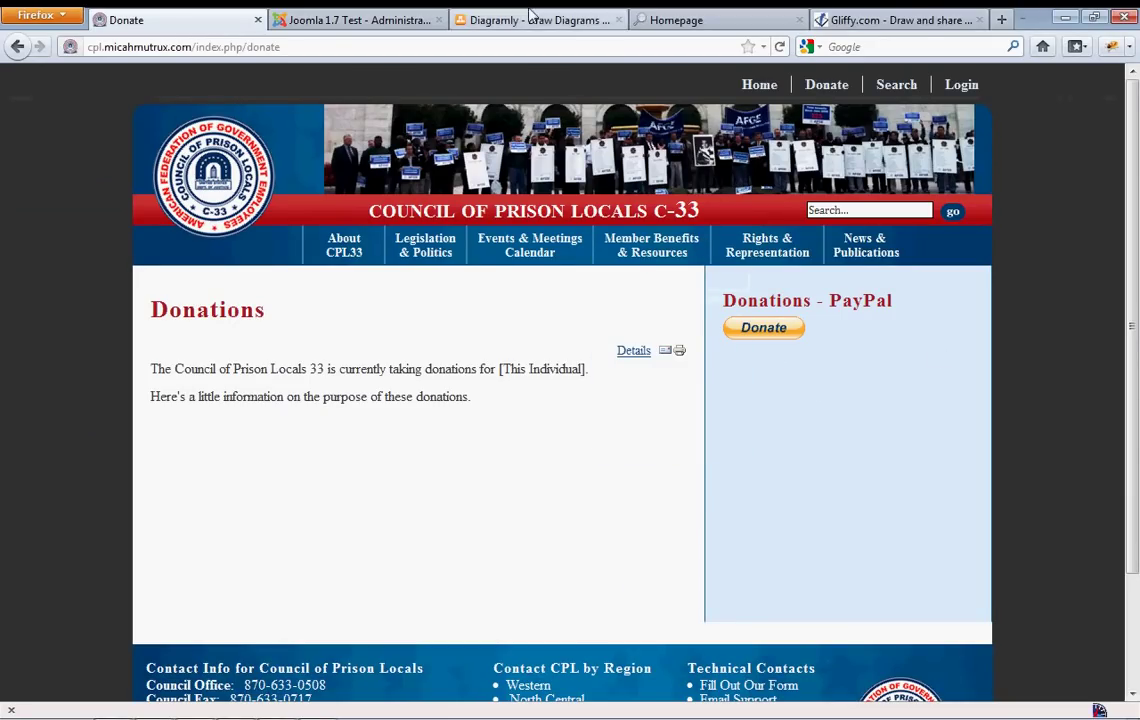
# Compare the module's Donation title and Title with the Donations - PayPal heading on the live page
pyautogui.click(375, 20)
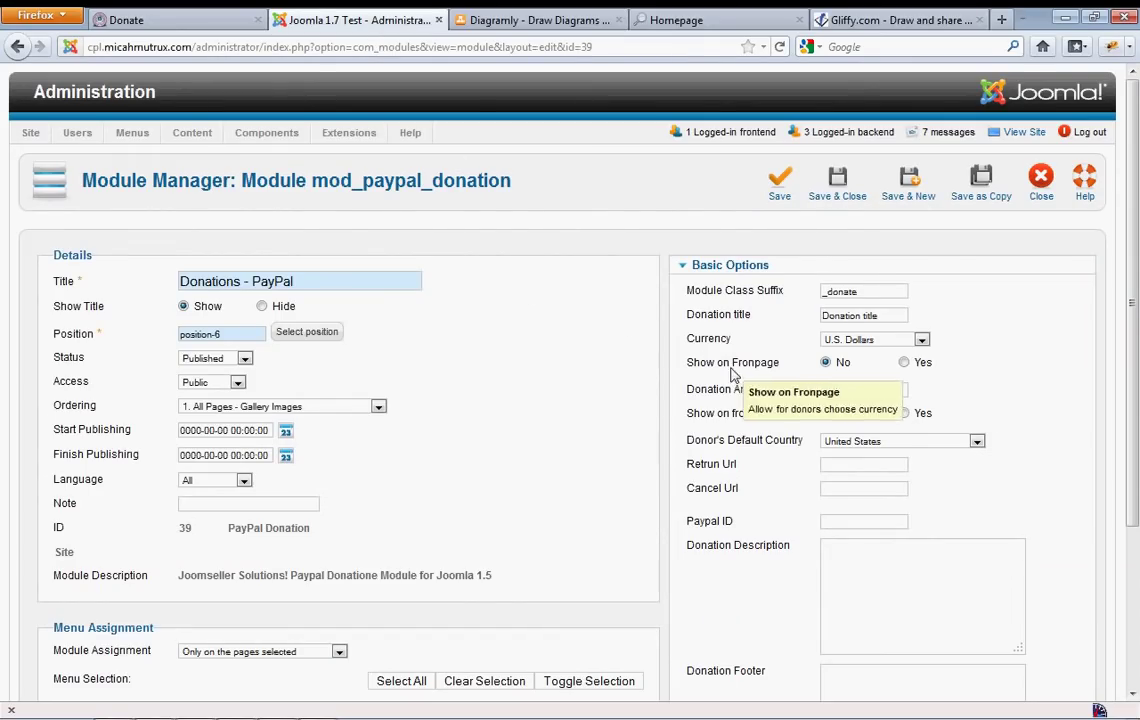
pyautogui.scroll(-2, 1075, 424)
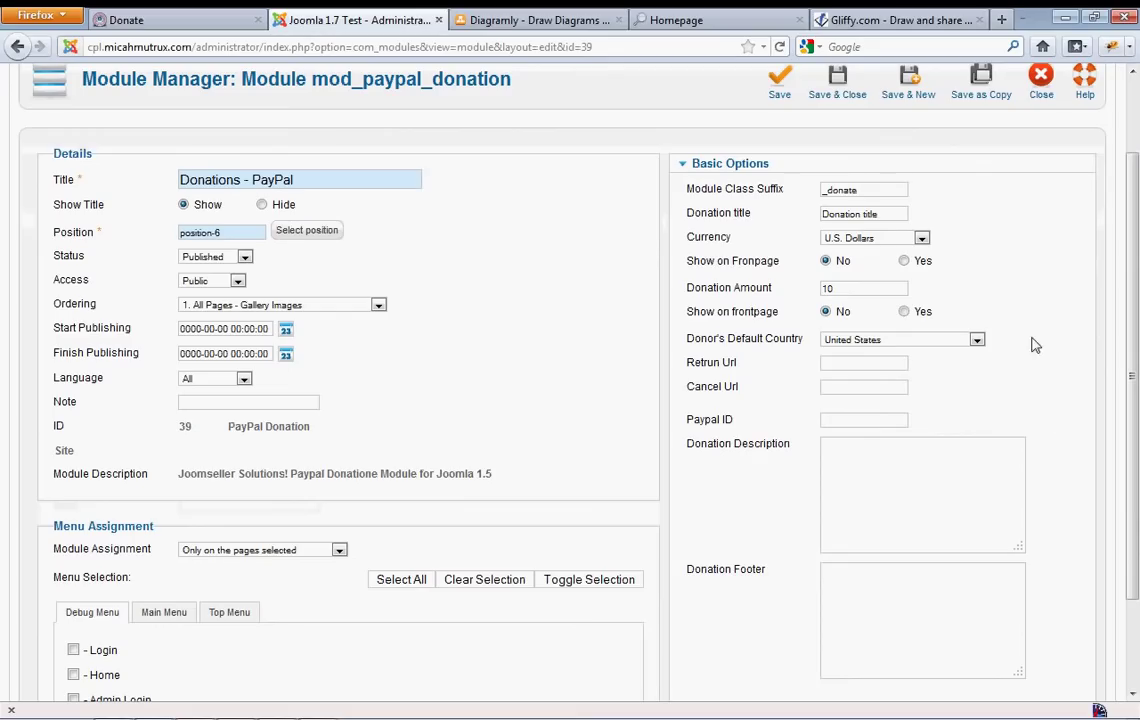
pyautogui.moveTo(884, 214); pyautogui.dragTo(766, 216)
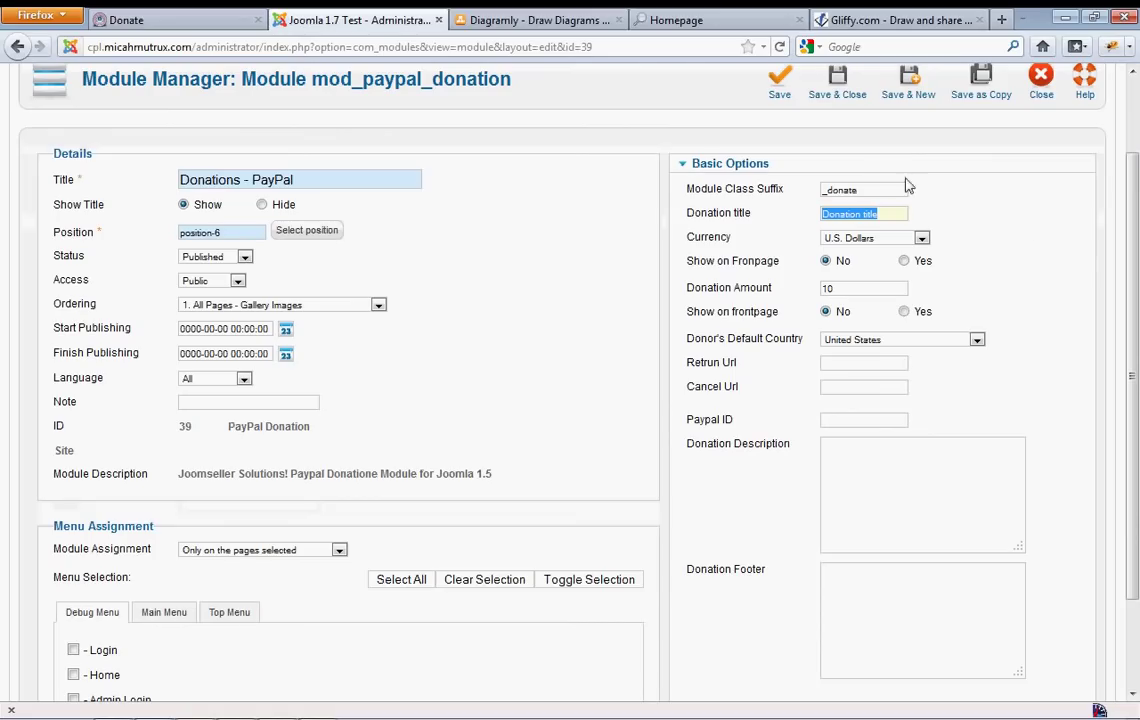
pyautogui.click(169, 22)
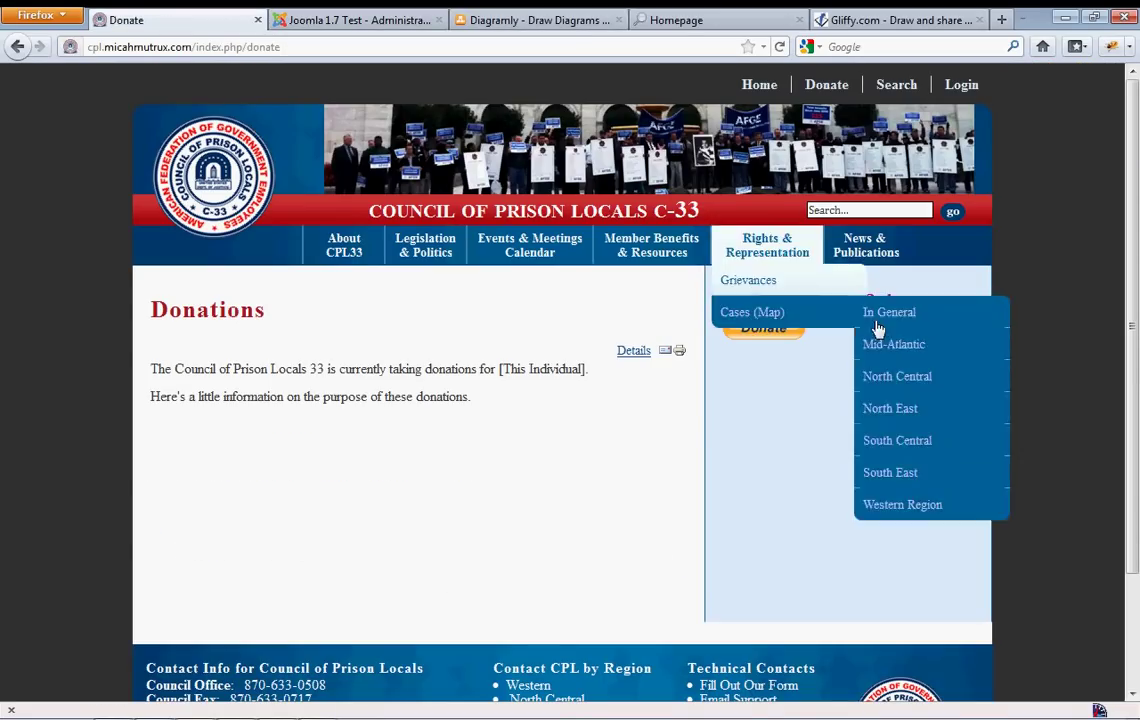
pyautogui.moveTo(897, 305); pyautogui.dragTo(645, 275)
pyautogui.hotkey('ctrl', 'Tab')
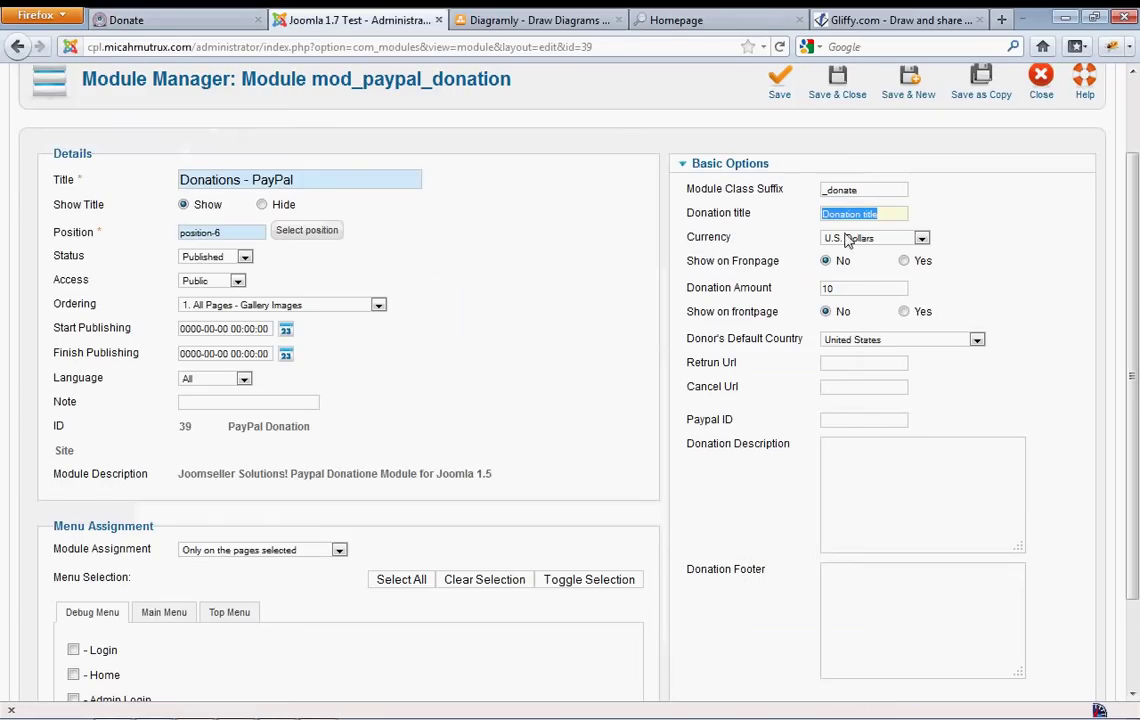
pyautogui.click(896, 214)
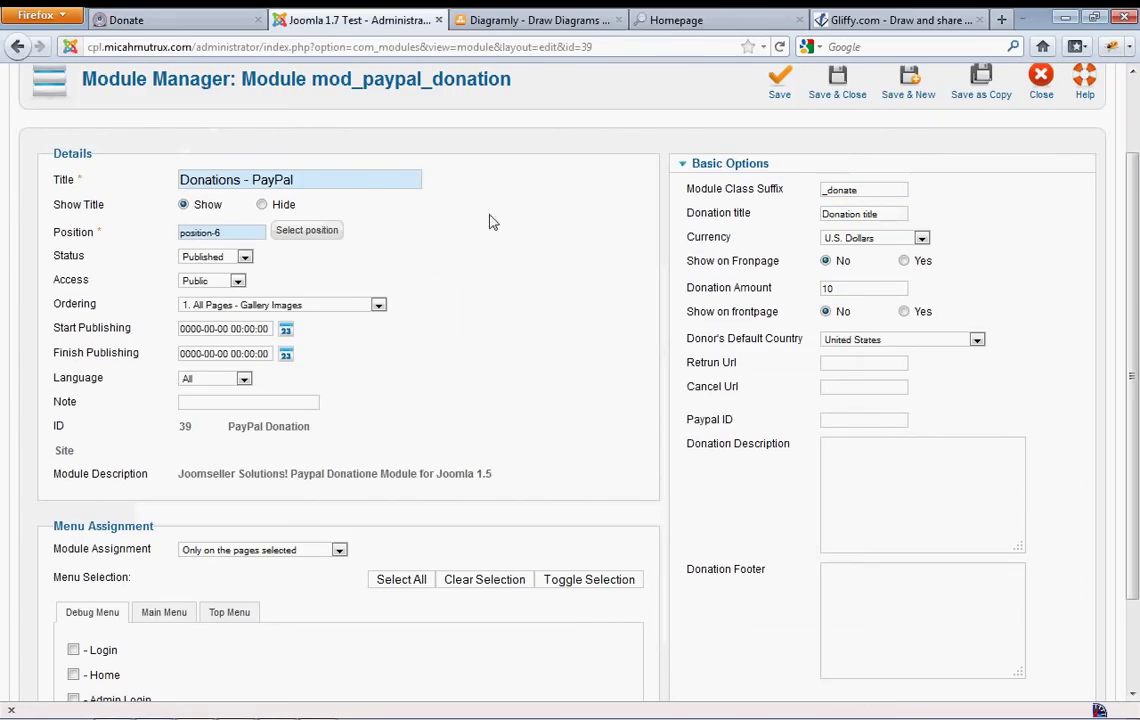
pyautogui.moveTo(323, 178); pyautogui.dragTo(158, 181)
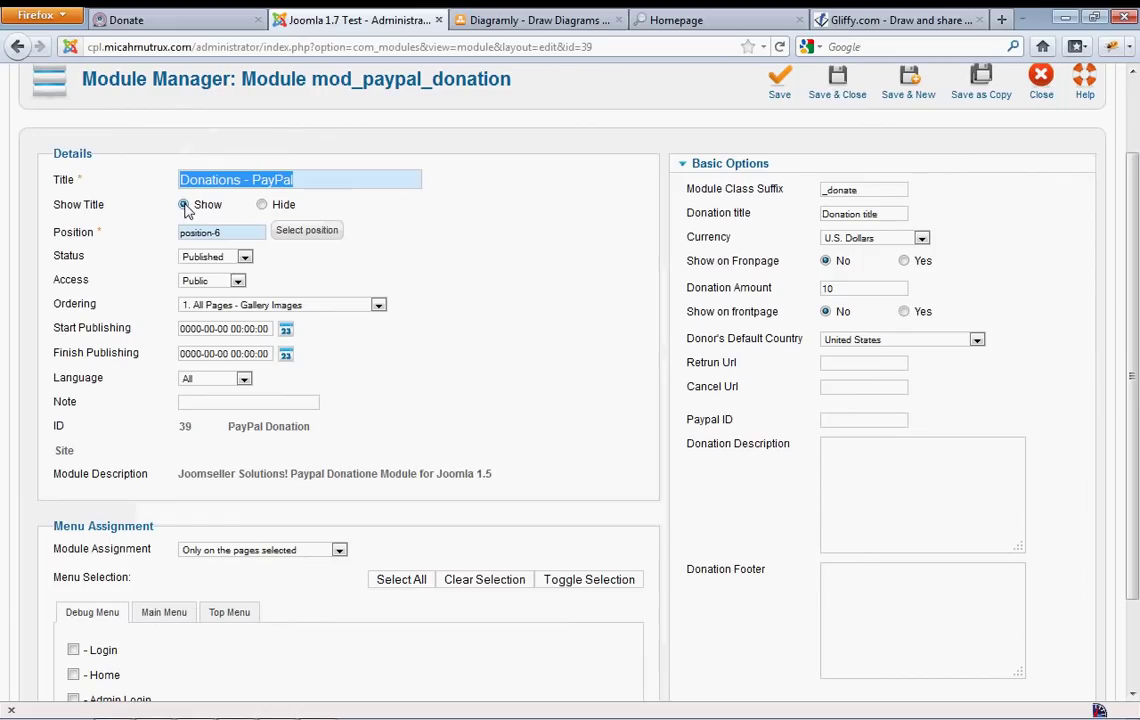
pyautogui.click(505, 272)
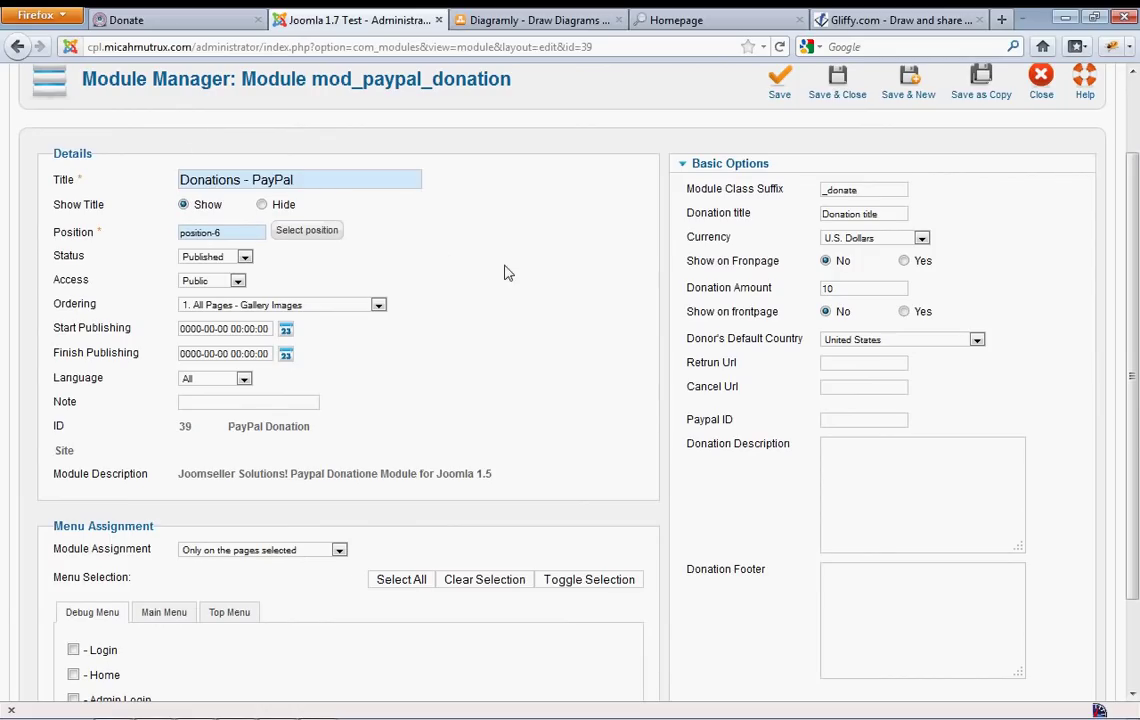
# Enter 'around the module' as the Donation Description
pyautogui.click(920, 481)
pyautogui.write('az')
pyautogui.press('BackSpace')
pyautogui.press('BackSpace')
pyautogui.write('azound the module')
# Save the module and reload the Donate page to see 'around the module' above the Donate button
pyautogui.click(782, 92)
pyautogui.click(178, 28)
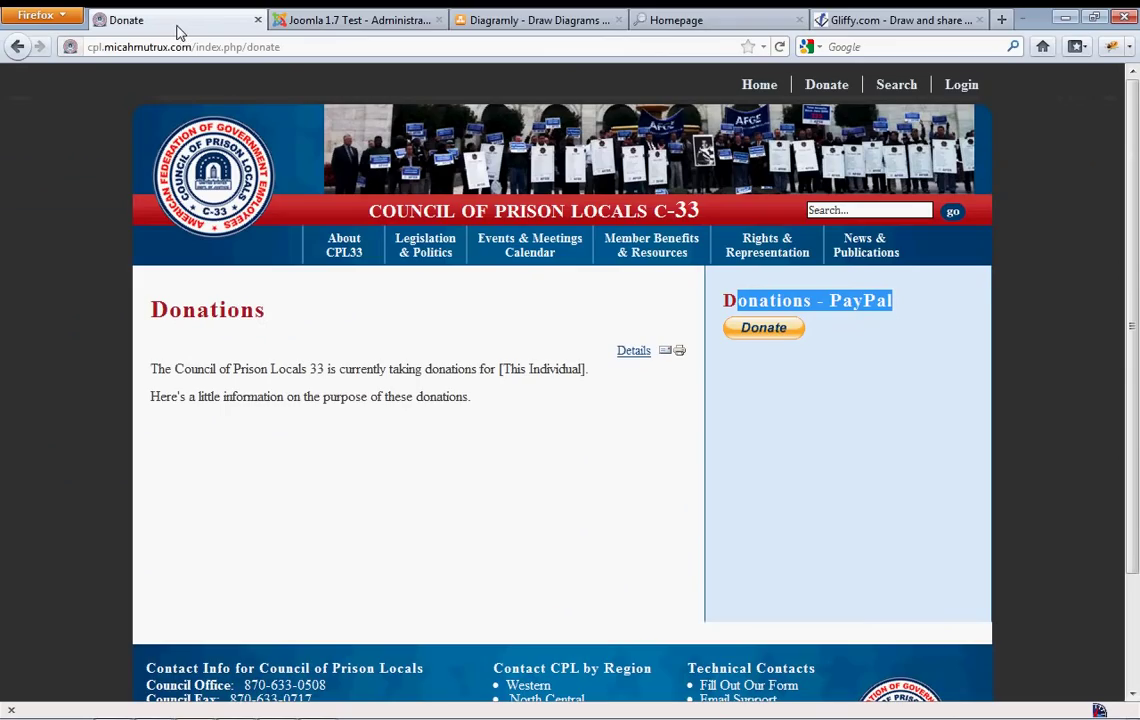
pyautogui.click(860, 488)
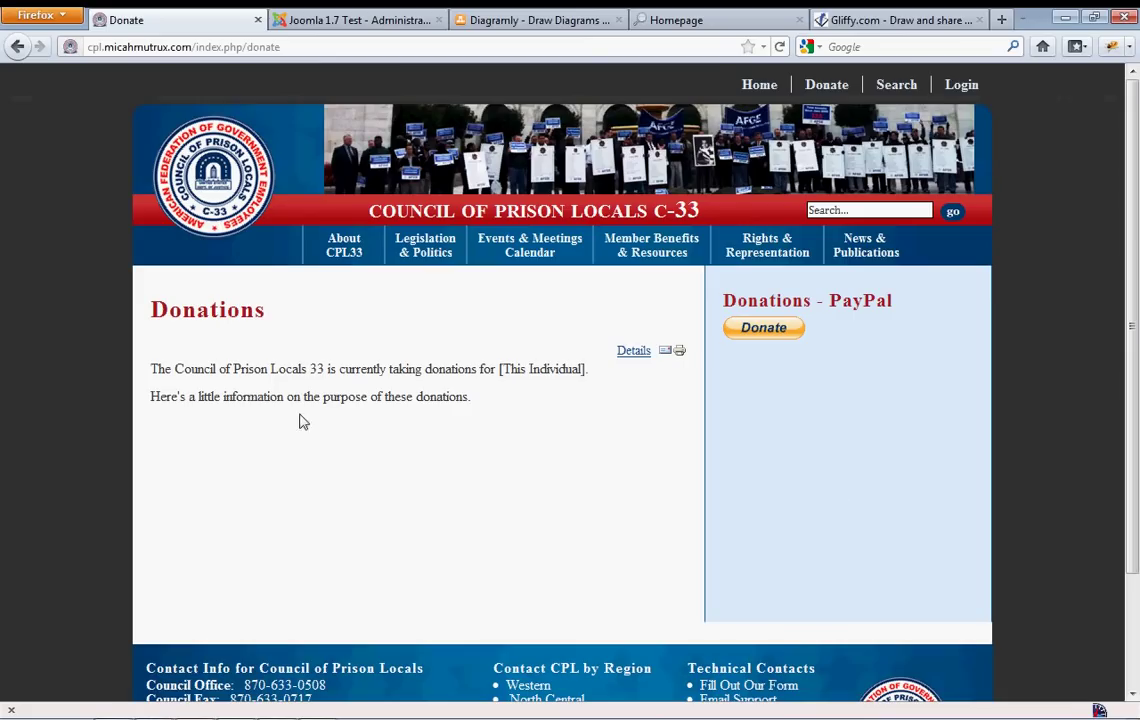
pyautogui.press('F5')
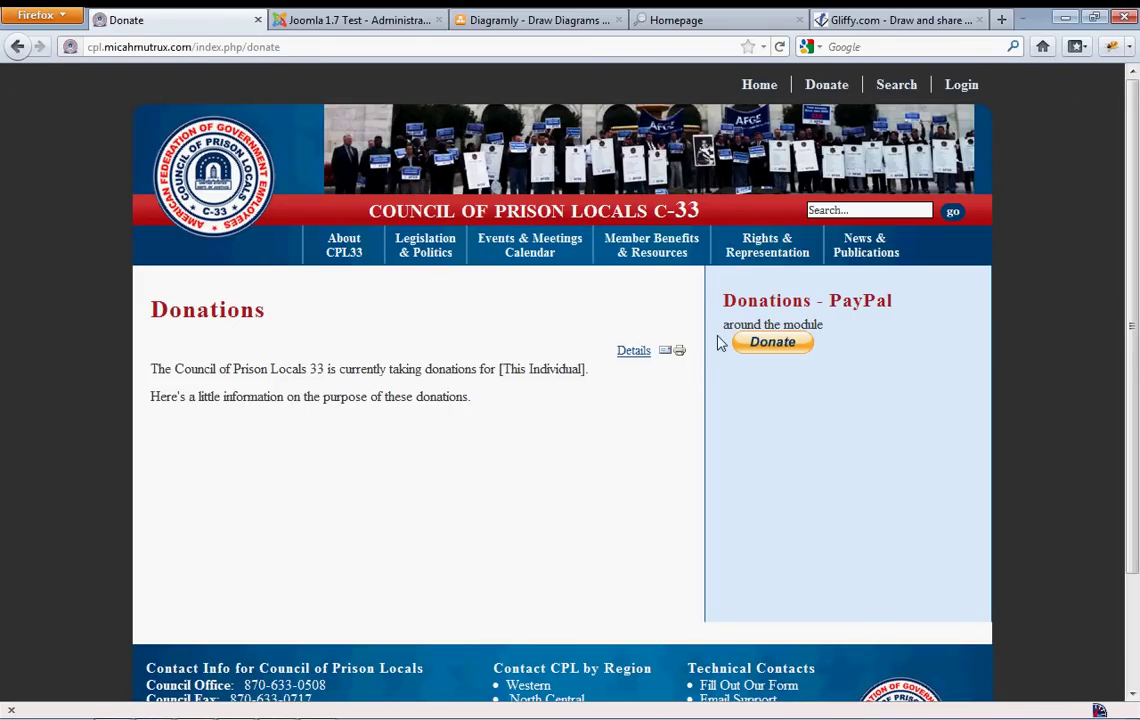
pyautogui.moveTo(724, 325); pyautogui.dragTo(884, 342)
pyautogui.click(860, 370)
# Delete the text from the module's Donation Description field
pyautogui.click(338, 21)
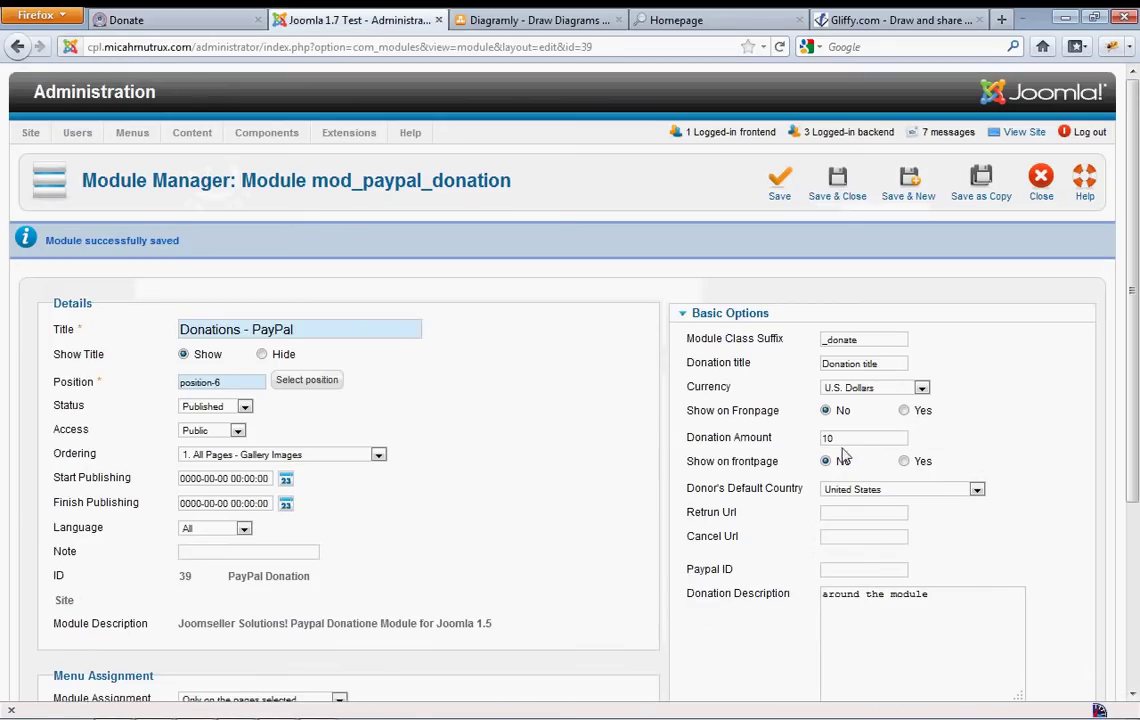
pyautogui.scroll(-5, 987, 505)
pyautogui.scroll(2, 1033, 473)
pyautogui.click(957, 438)
pyautogui.moveTo(957, 438); pyautogui.dragTo(812, 428)
pyautogui.press('Delete')
pyautogui.click(1060, 401)
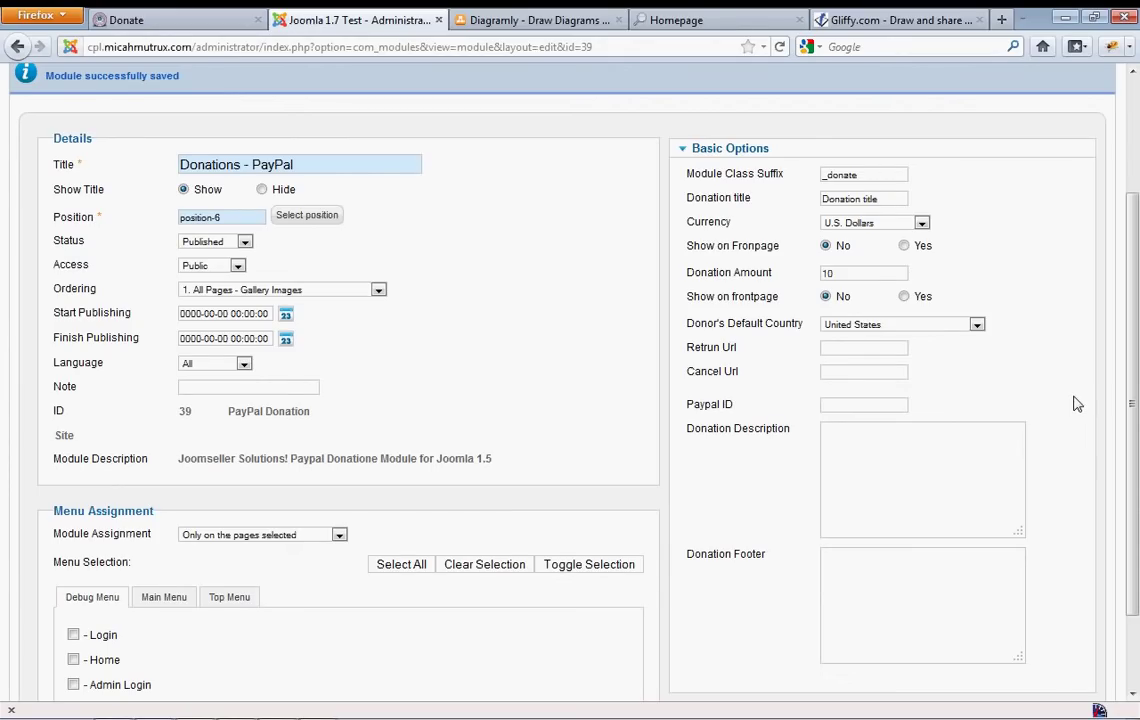
# Enter the seller's PayPal account e-mail address in the PayPal ID field
pyautogui.click(862, 406)
pyautogui.moveTo(713, 412)
pyautogui.scroll(3, 940, 401)
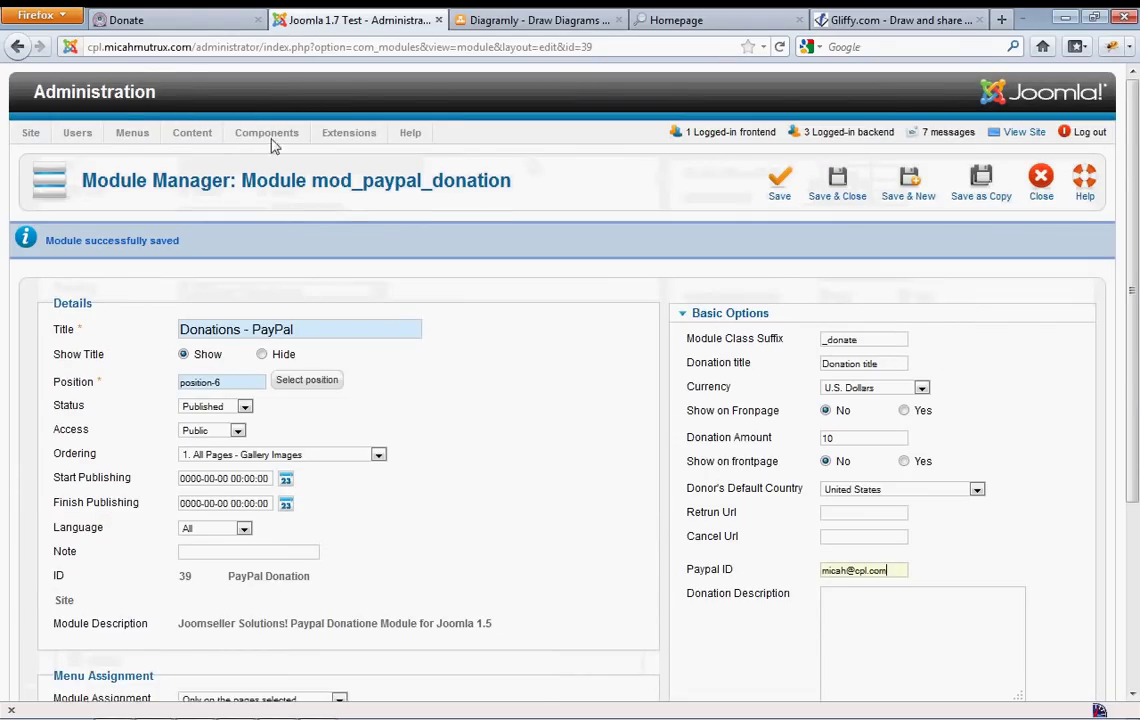
# Test the Donate button and note PayPal's warning about the seller's e-mail address
pyautogui.click(196, 27)
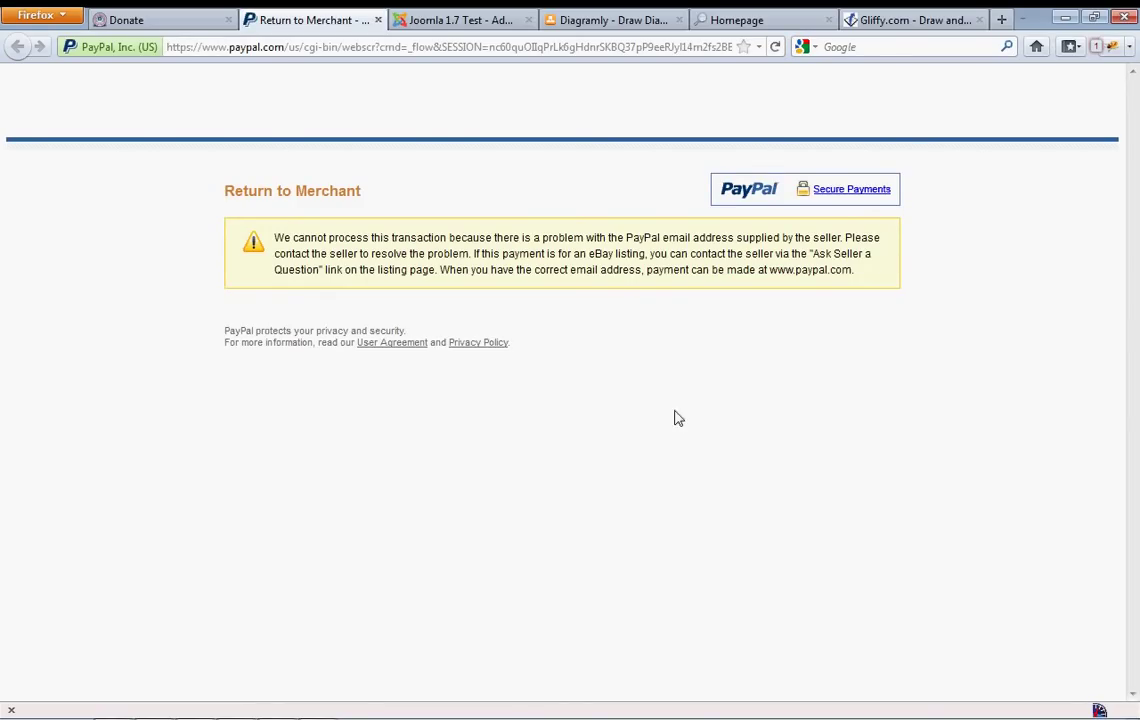
pyautogui.moveTo(627, 238); pyautogui.dragTo(731, 237)
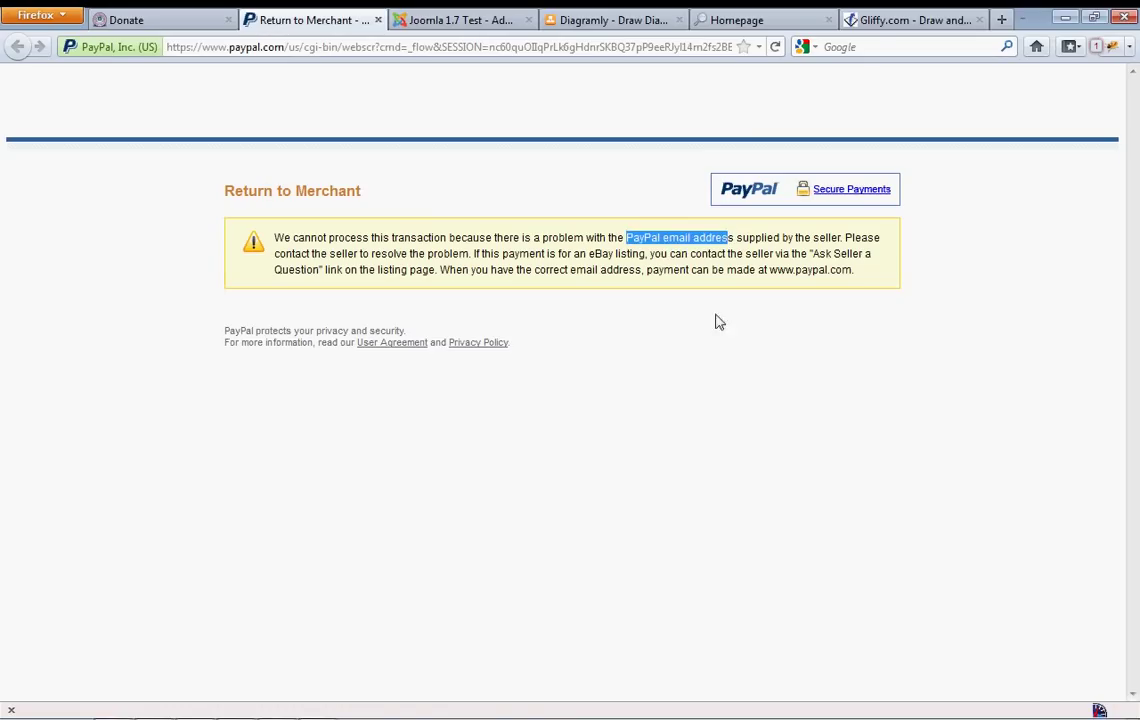
pyautogui.click(140, 20)
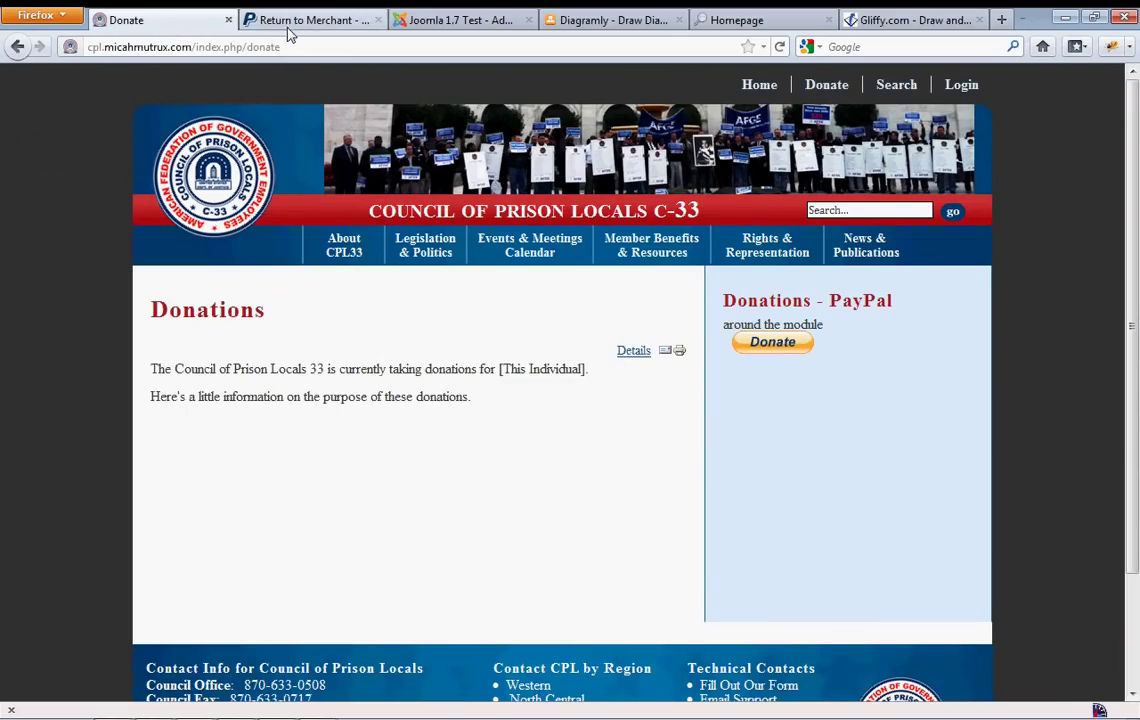
# Set the second Show on frontpage option to Yes, keeping Donation Amount 10, and save the module
pyautogui.click(460, 22)
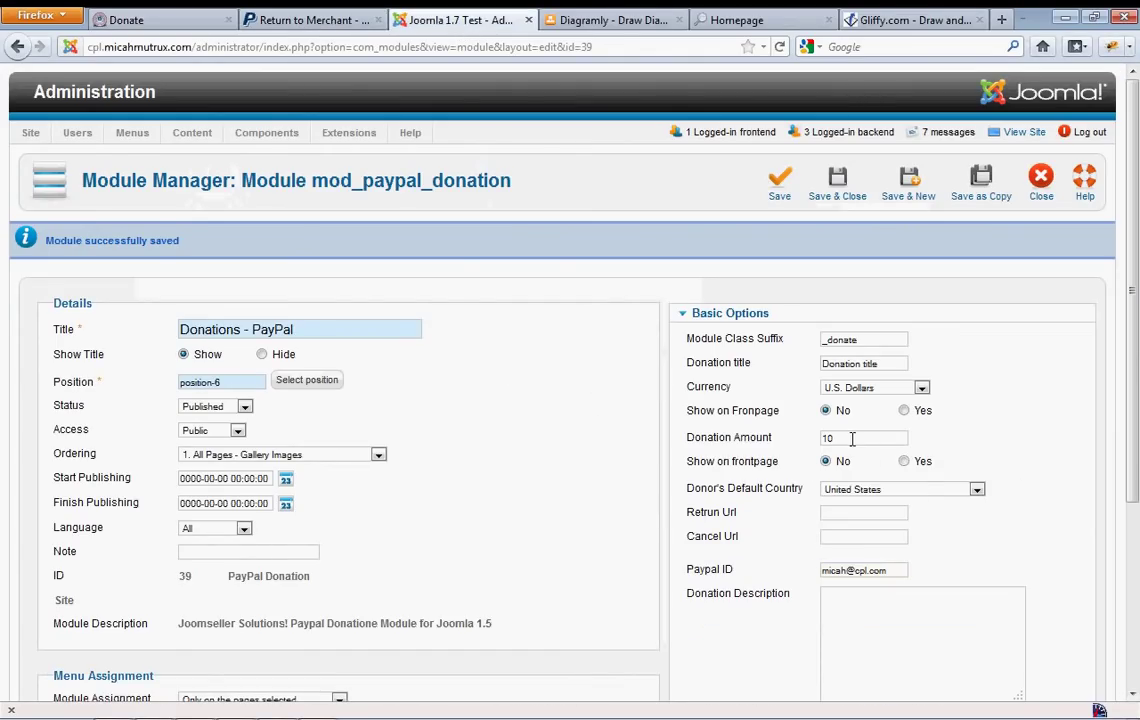
pyautogui.moveTo(852, 438); pyautogui.dragTo(823, 438)
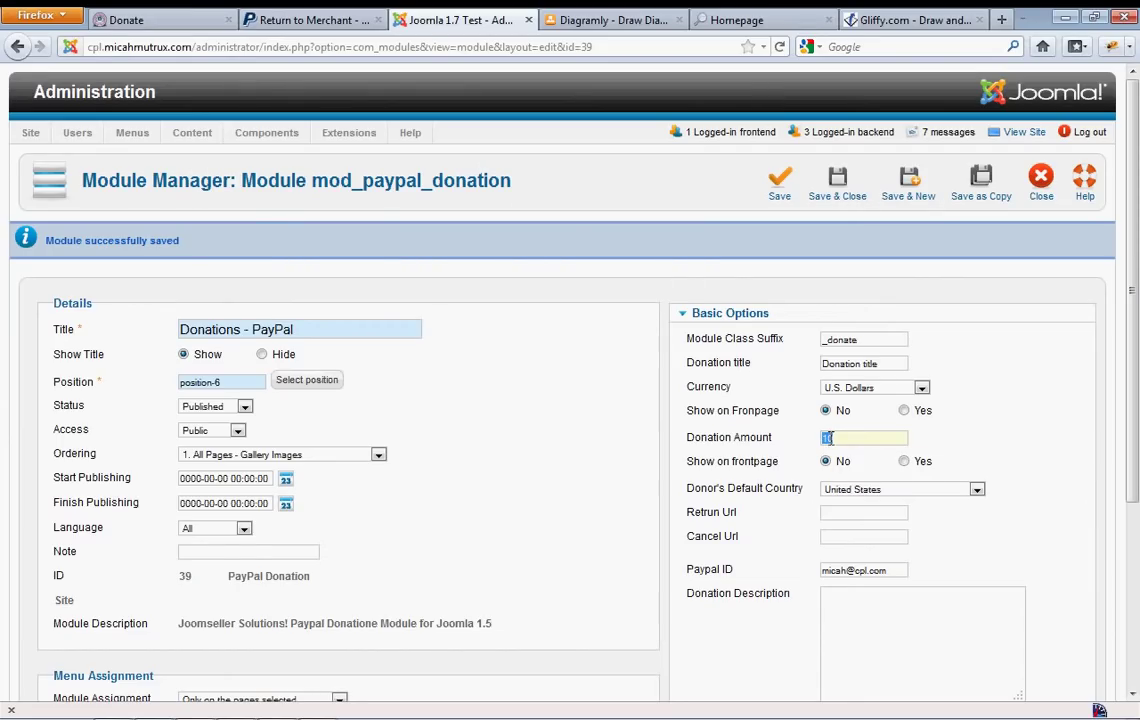
pyautogui.click(904, 461)
pyautogui.click(779, 183)
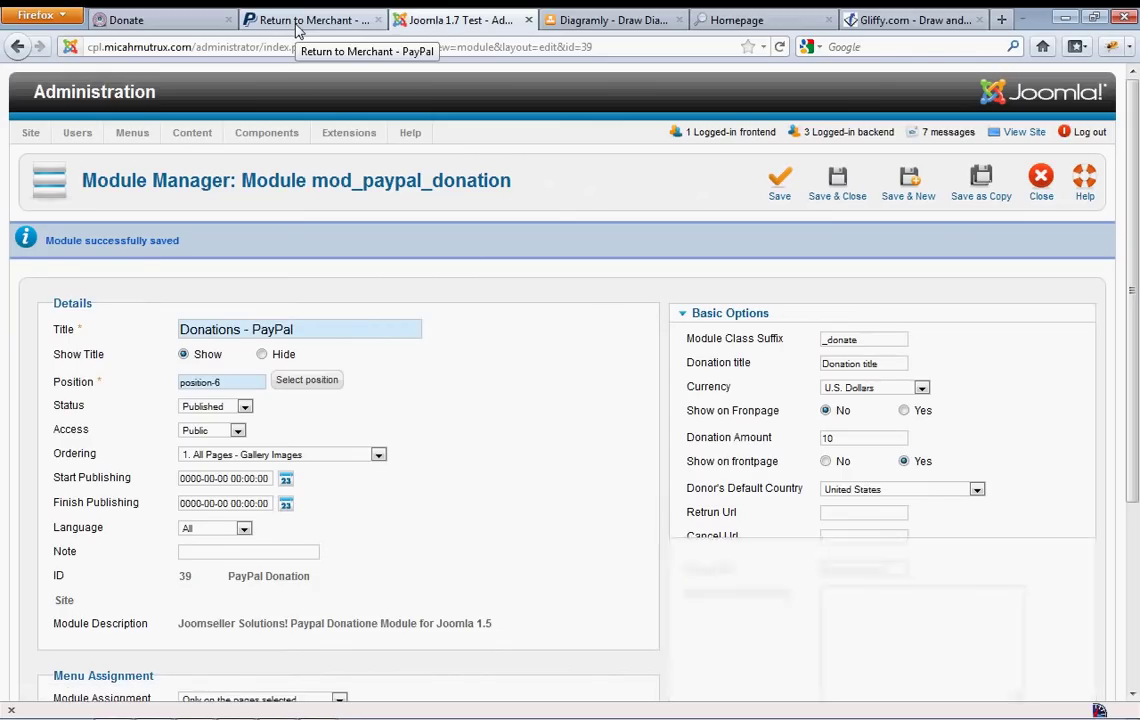
# Reload the Donate page and check the new Amount field prefilled with 10
pyautogui.click(92, 20)
pyautogui.moveTo(670, 282)
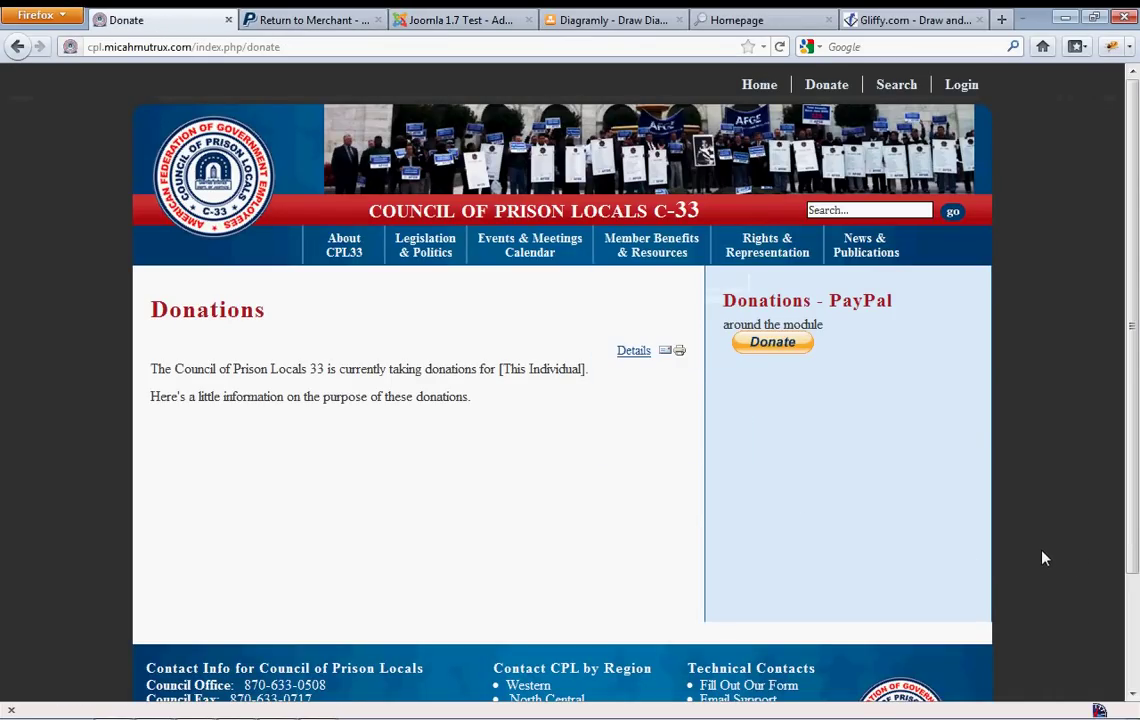
pyautogui.press('F5')
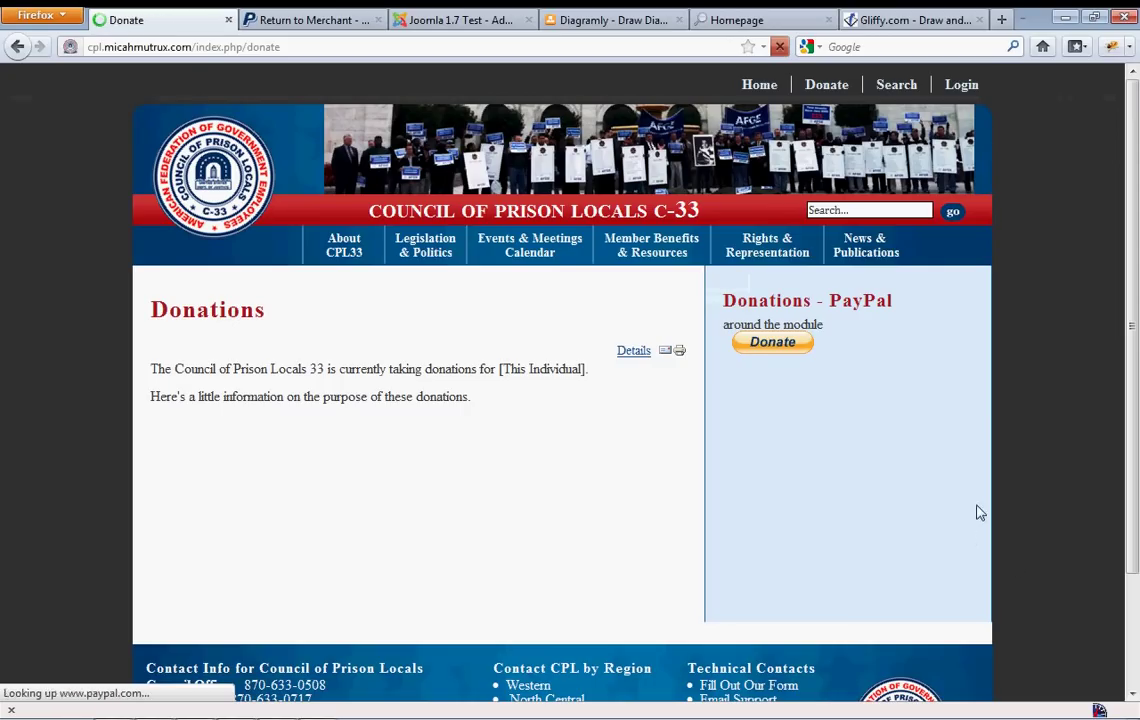
pyautogui.doubleClick(791, 325)
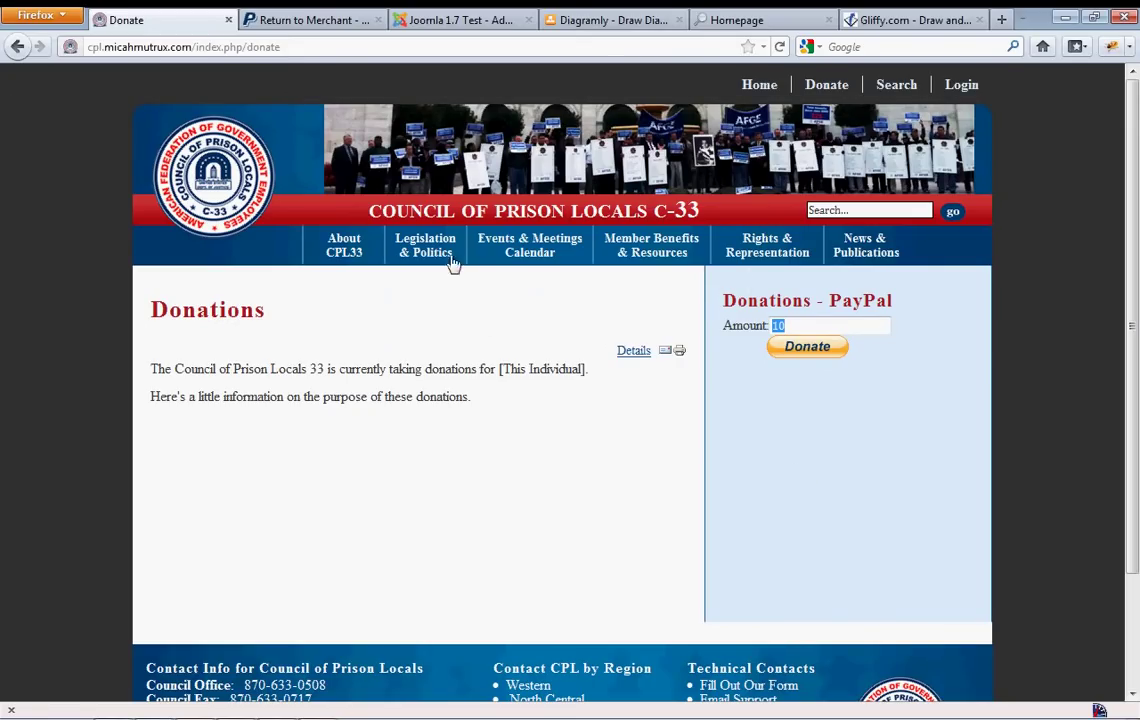
# Back in the module settings, review the donor-amount option and the default Donation Amount of 10
pyautogui.click(452, 25)
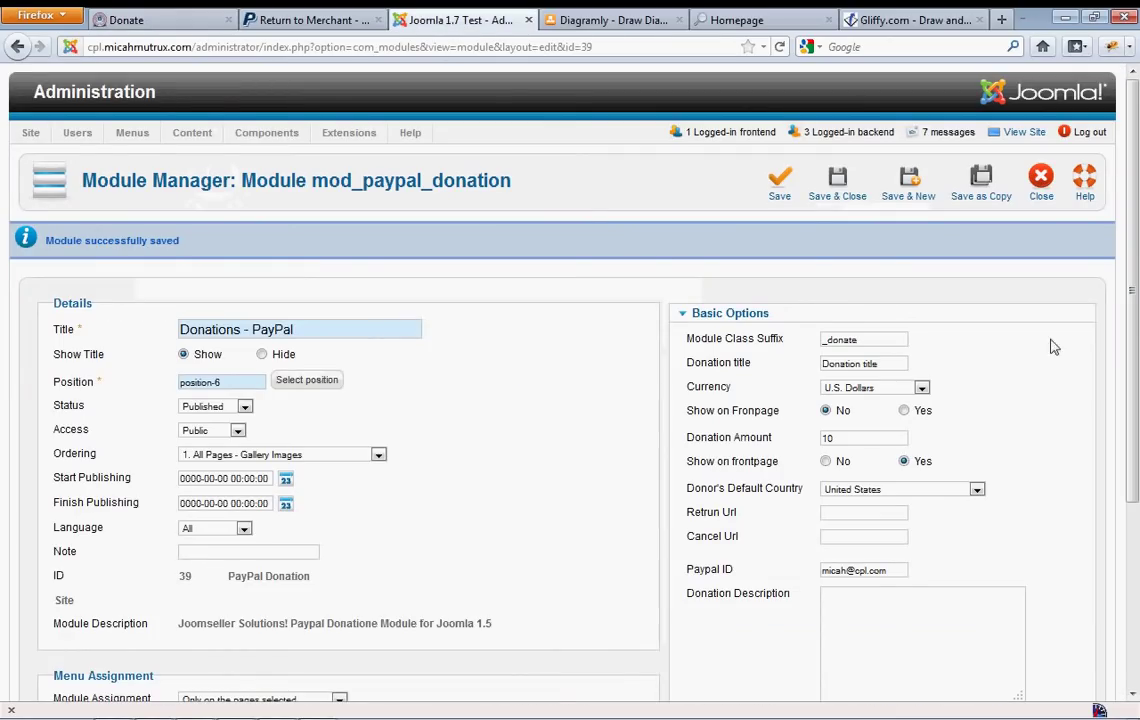
pyautogui.scroll(-2, 1045, 430)
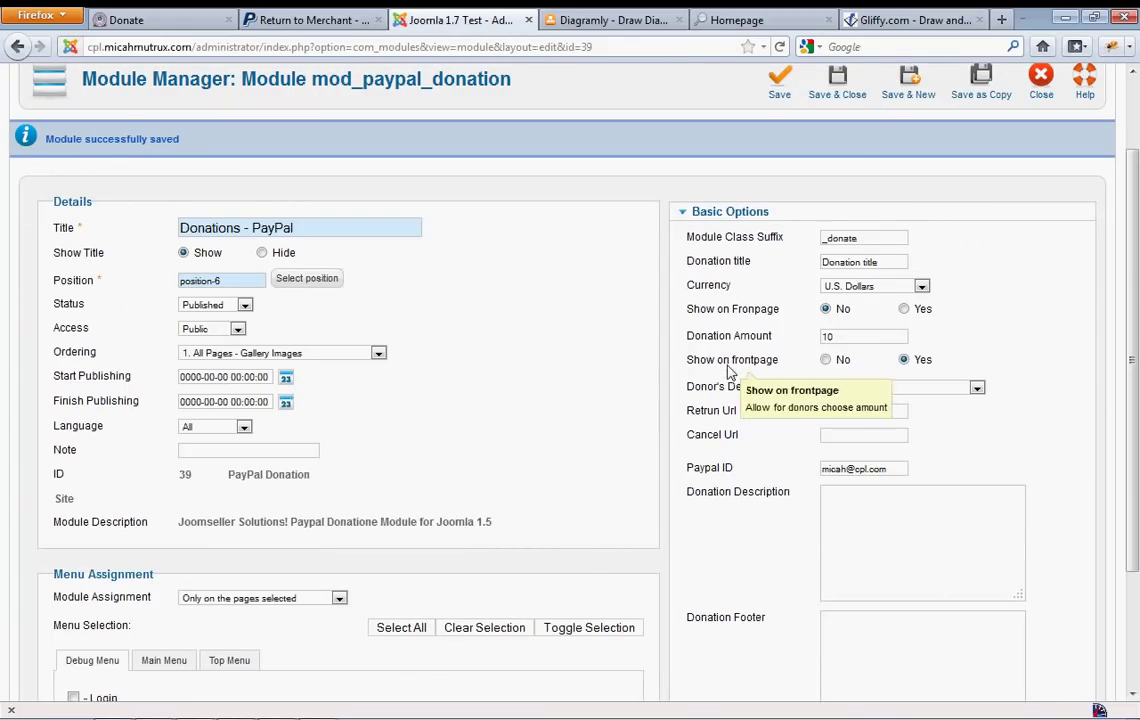
pyautogui.moveTo(748, 370)
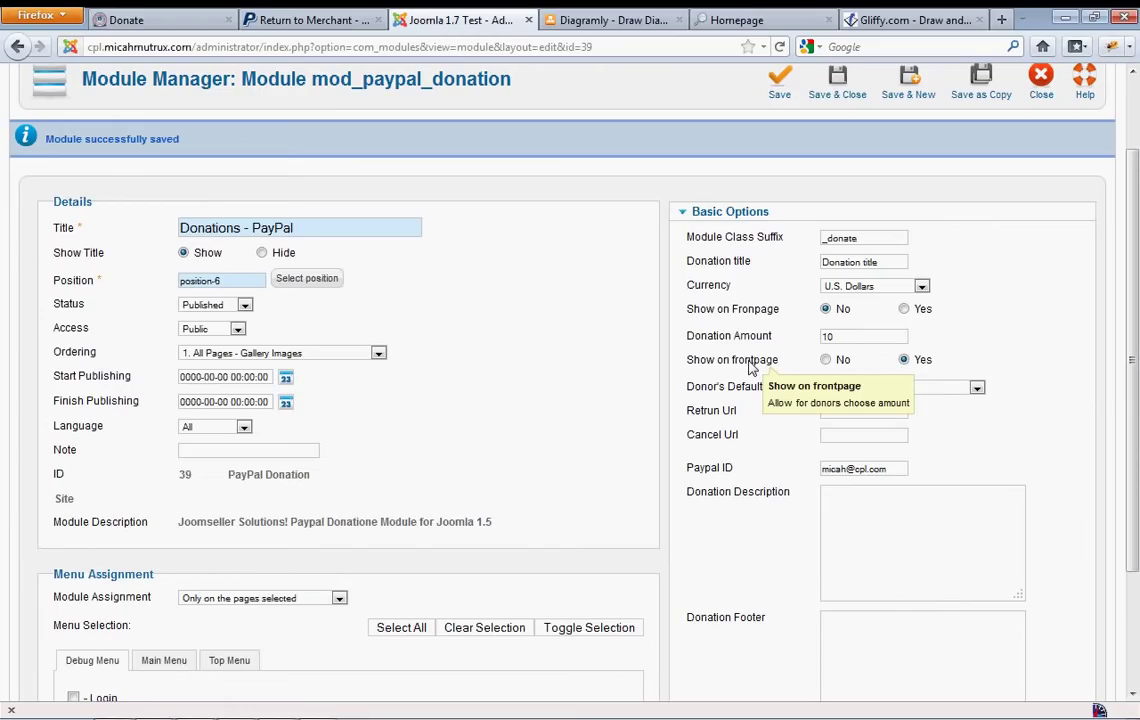
pyautogui.moveTo(781, 362); pyautogui.dragTo(682, 370)
pyautogui.click(1047, 369)
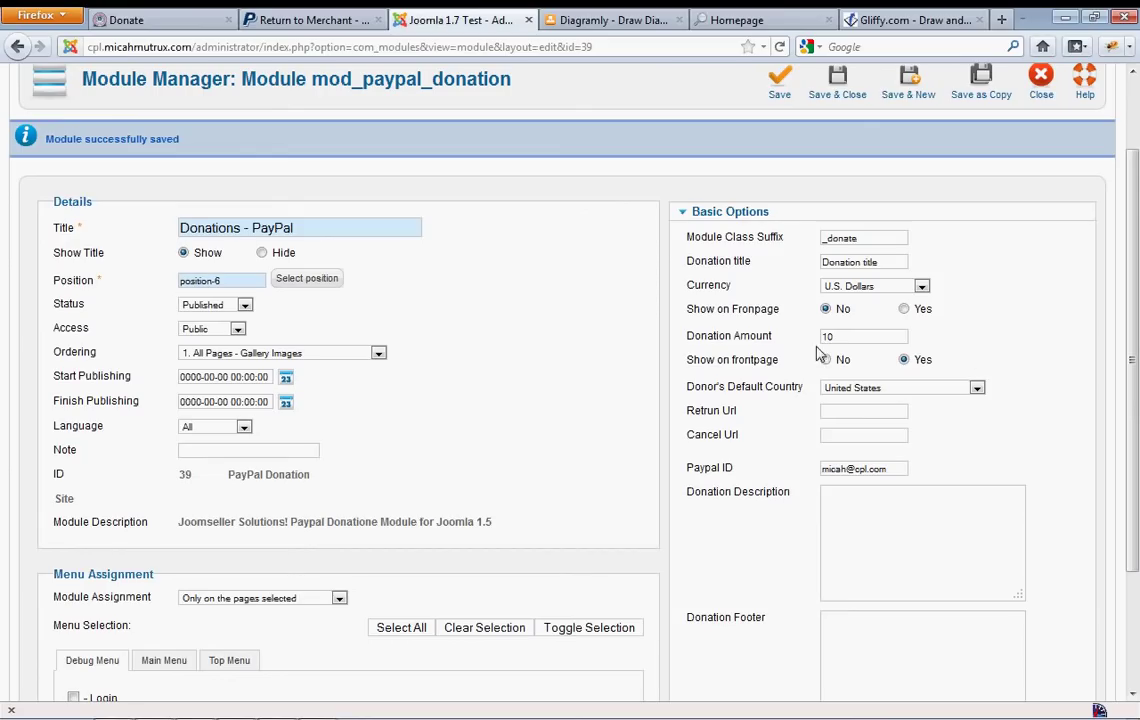
pyautogui.doubleClick(822, 337)
pyautogui.click(1056, 390)
pyautogui.scroll(-2, 1077, 412)
pyautogui.scroll(2, 1075, 416)
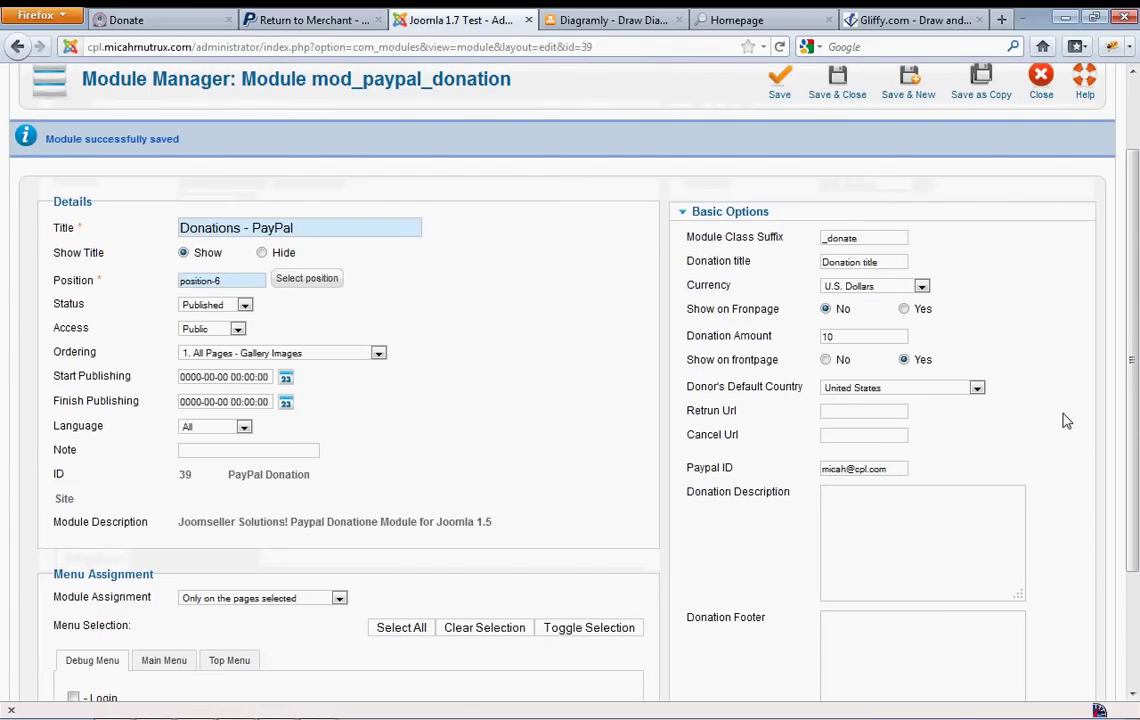
pyautogui.scroll(-2, 1068, 426)
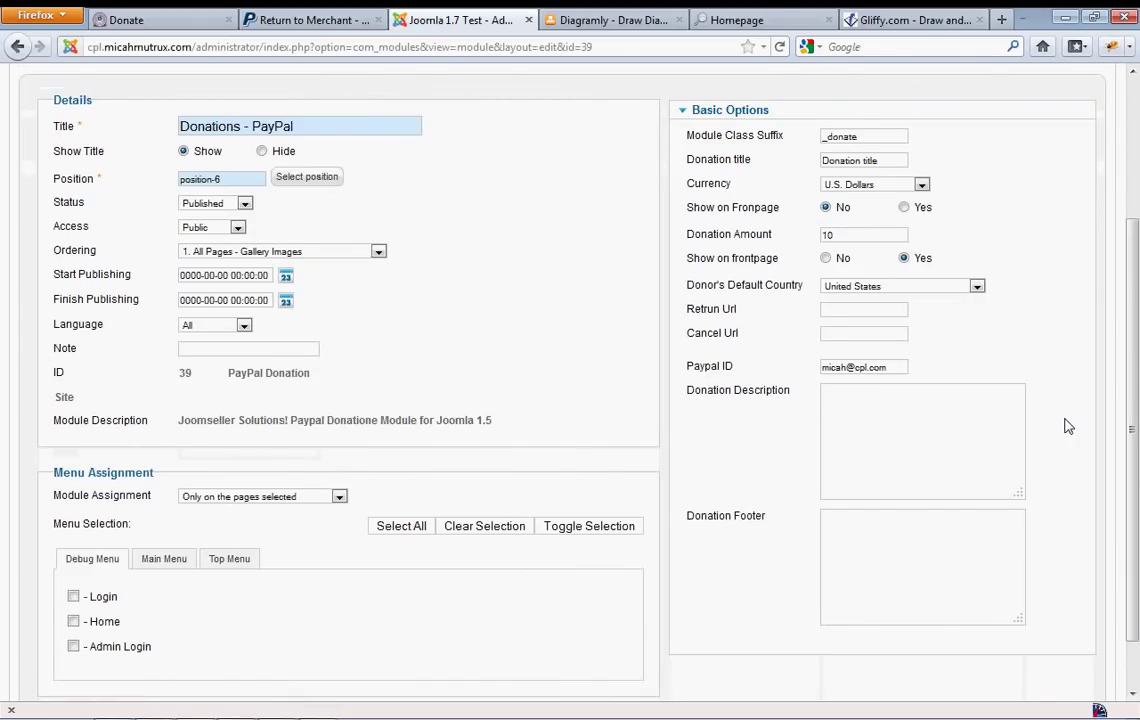
pyautogui.scroll(4, 1068, 426)
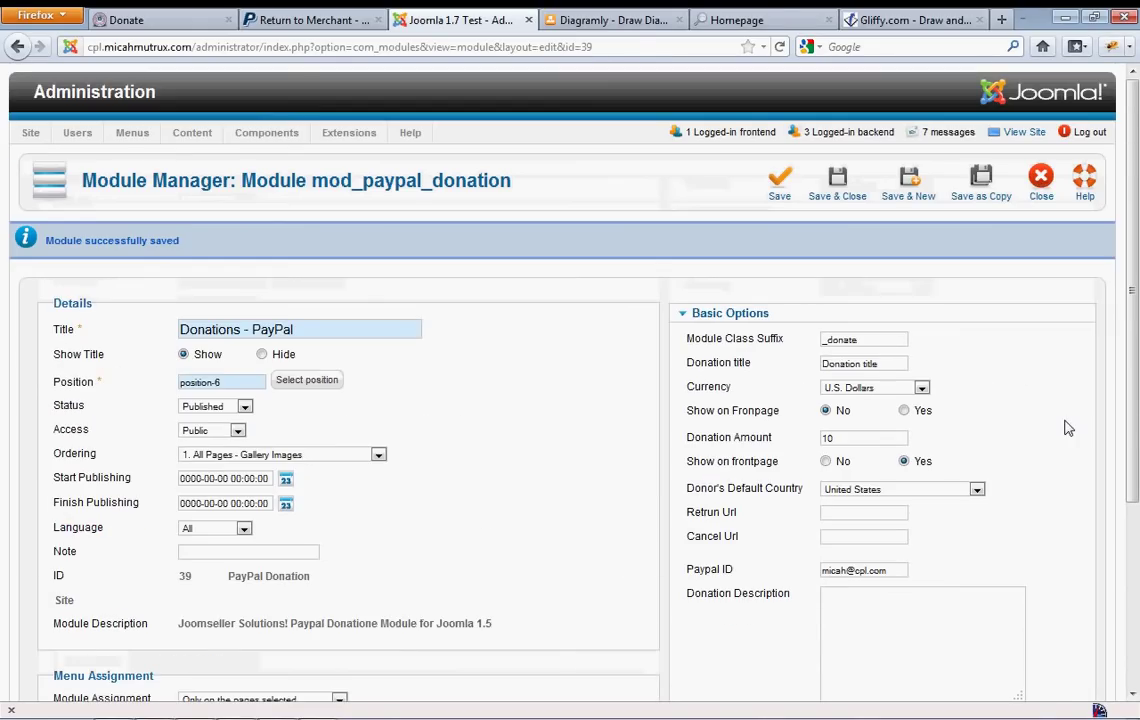
pyautogui.scroll(-4, 1068, 428)
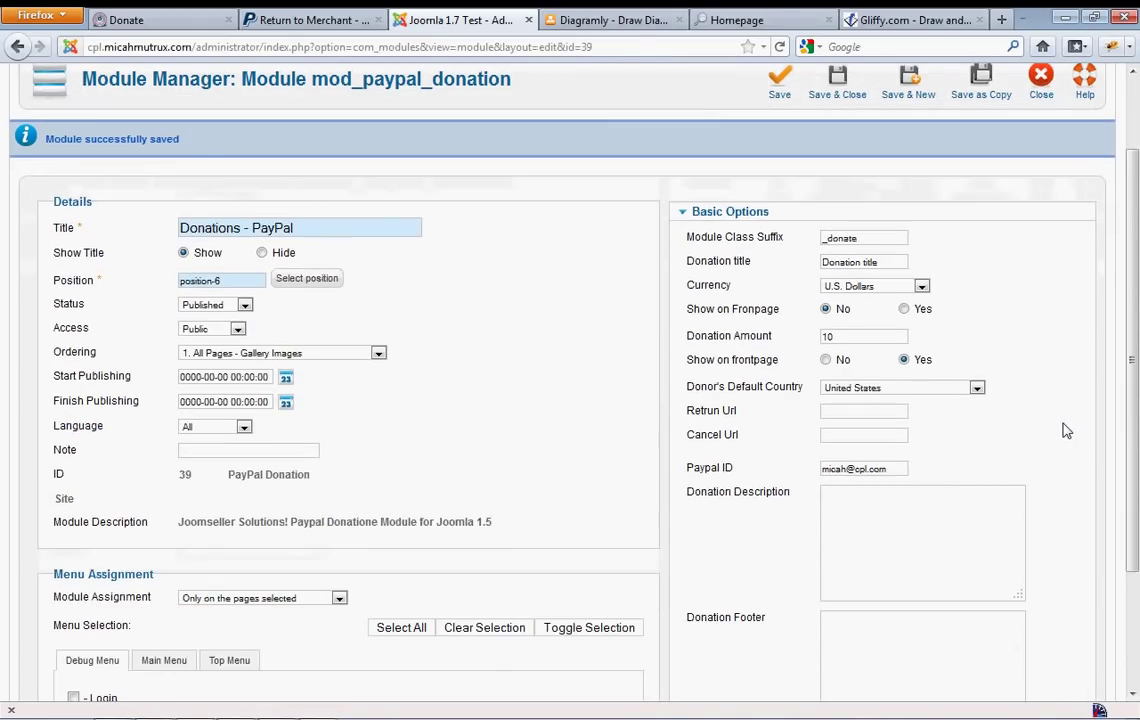
# Check the Return URL and Cancel URL fields, then go back to the public Donate page
pyautogui.click(865, 309)
pyautogui.click(860, 331)
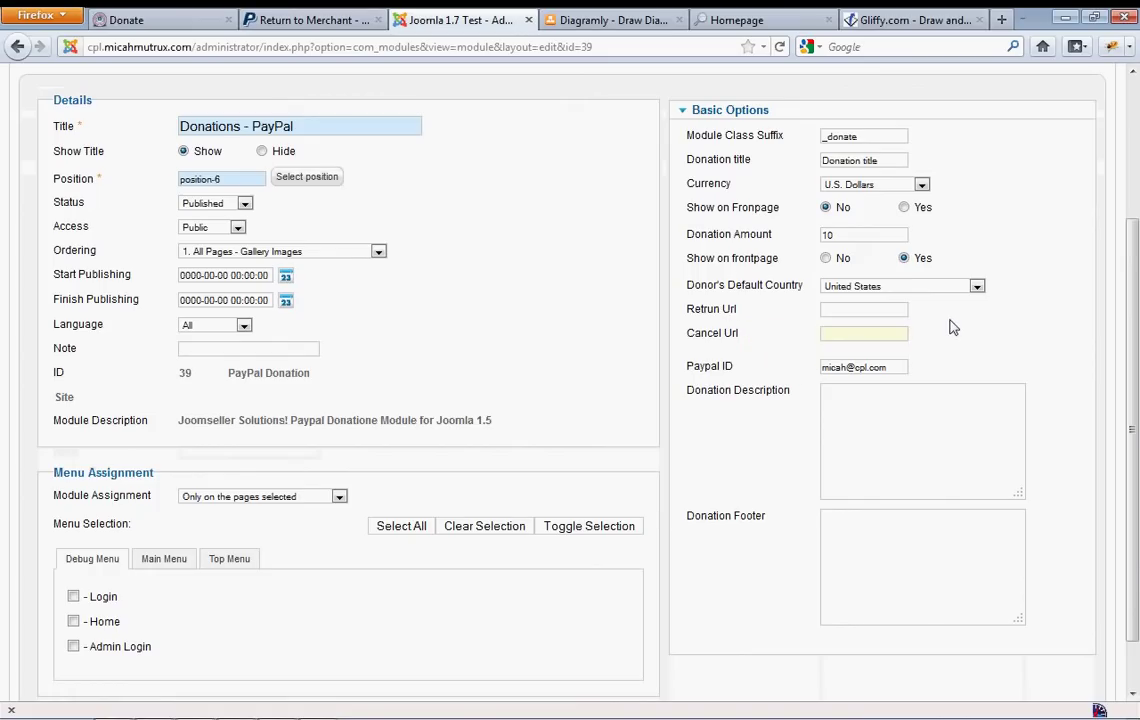
pyautogui.click(890, 310)
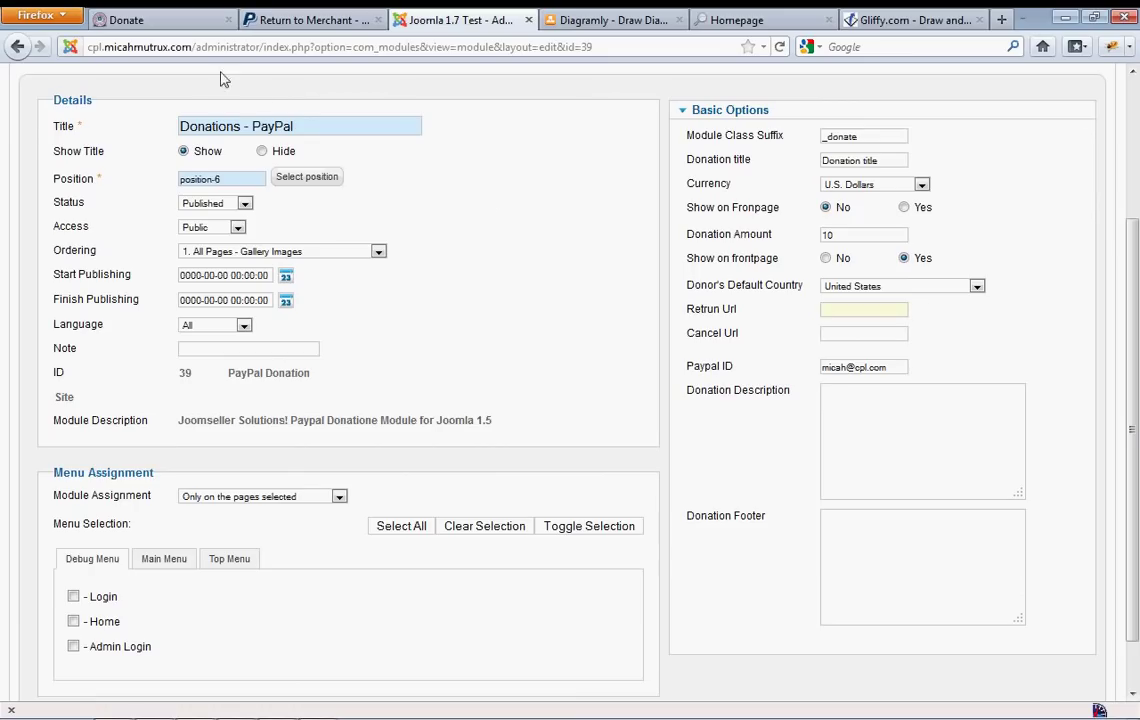
pyautogui.click(160, 28)
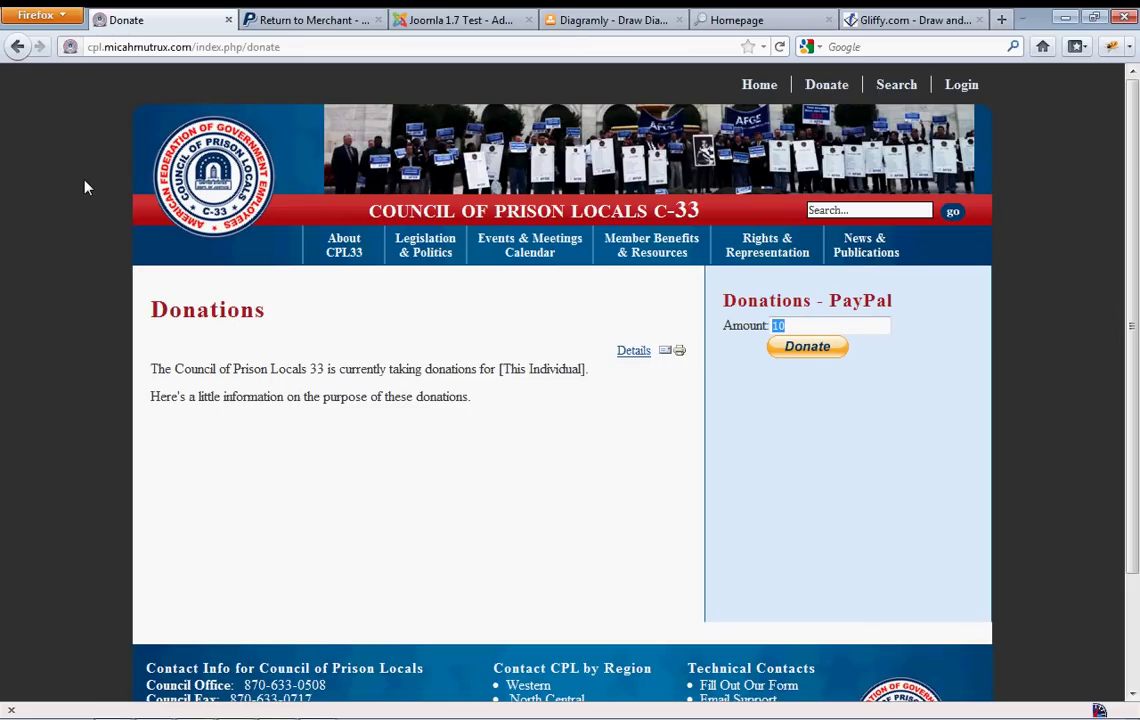
# Go to the site's home page and select its web address
pyautogui.click(216, 192)
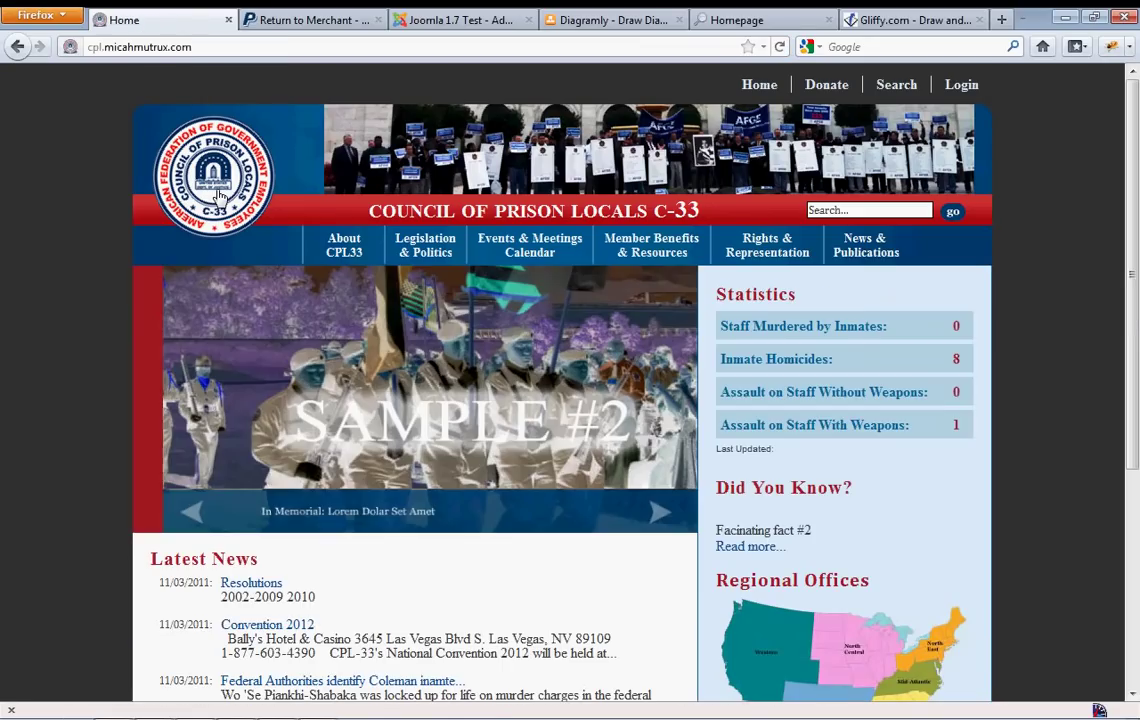
pyautogui.click(221, 46)
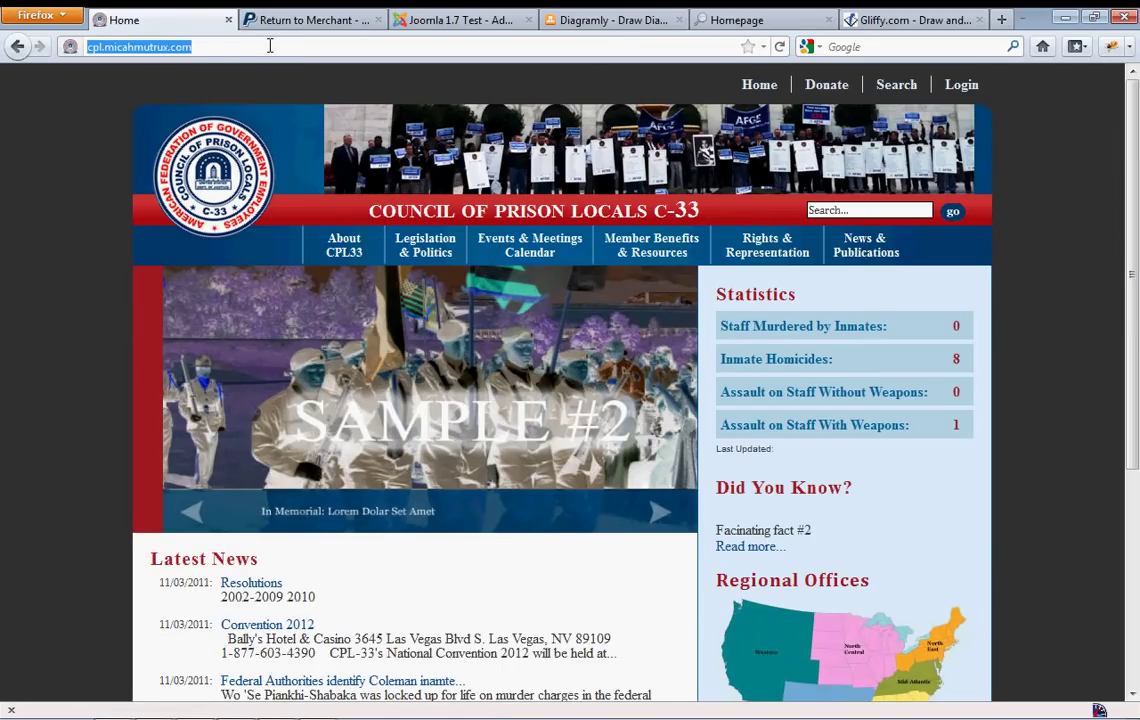
pyautogui.click(265, 46)
pyautogui.doubleClick(265, 46)
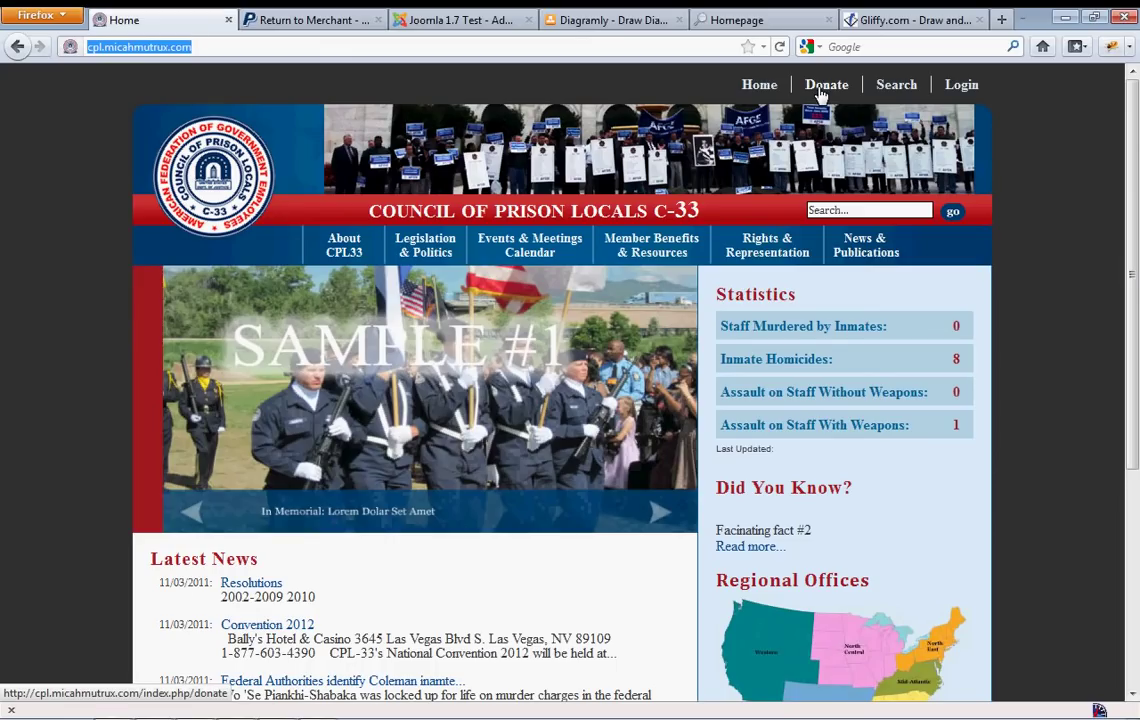
# Open the Convention 2012 news article and copy its web address
pyautogui.moveTo(560, 255)
pyautogui.click(1077, 310)
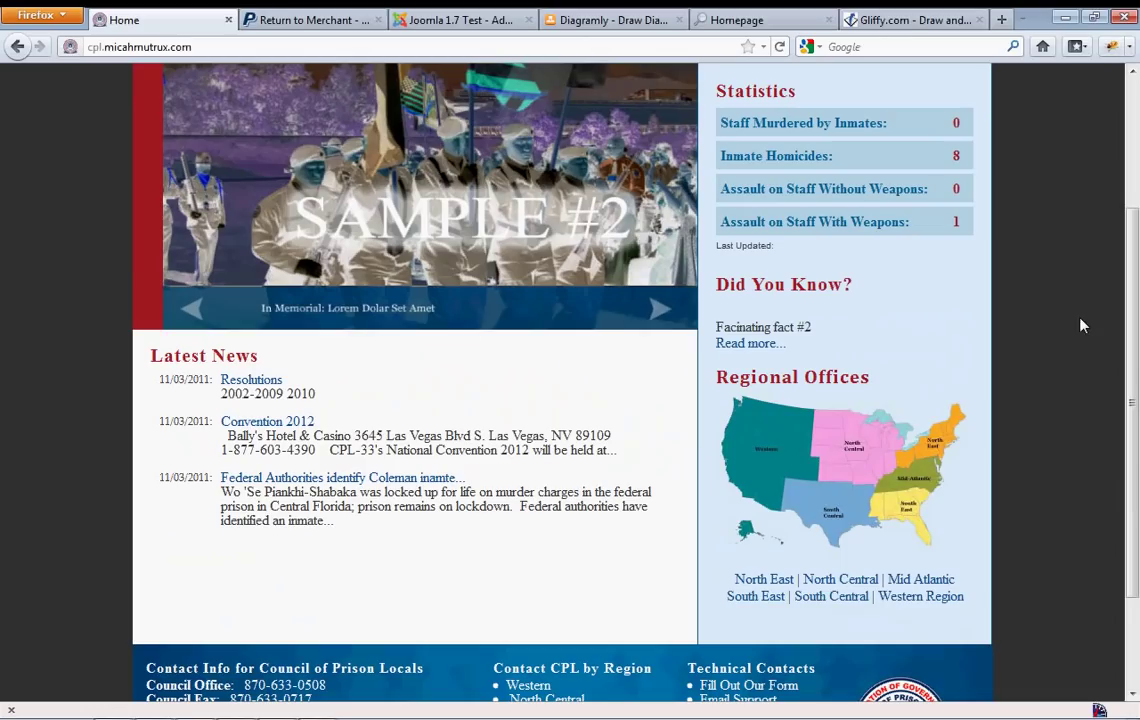
pyautogui.scroll(-3, 1075, 325)
pyautogui.click(267, 421)
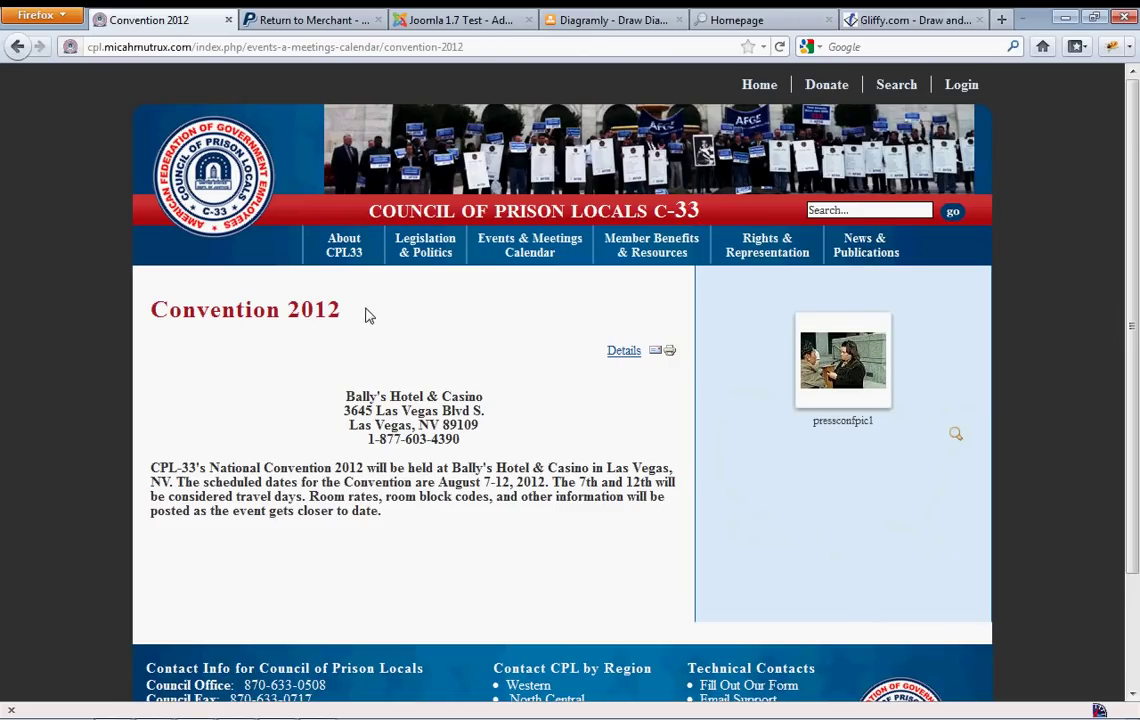
pyautogui.click(495, 40)
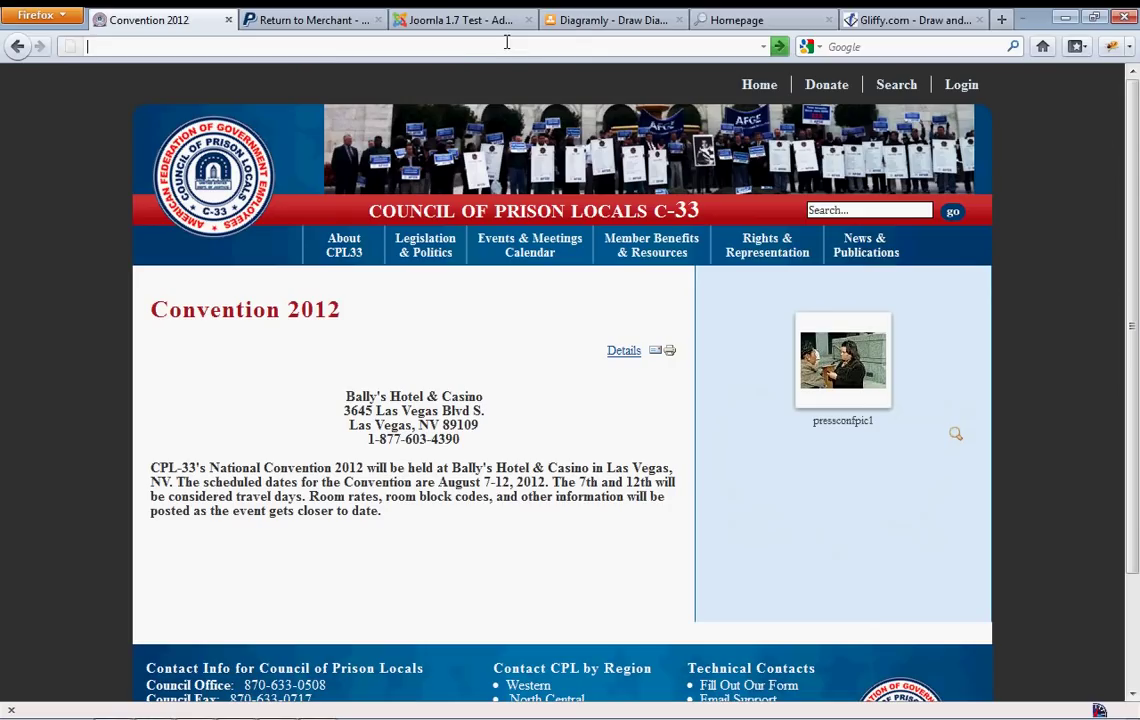
# Paste the Convention 2012 address into the module's Return URL field
pyautogui.click(440, 20)
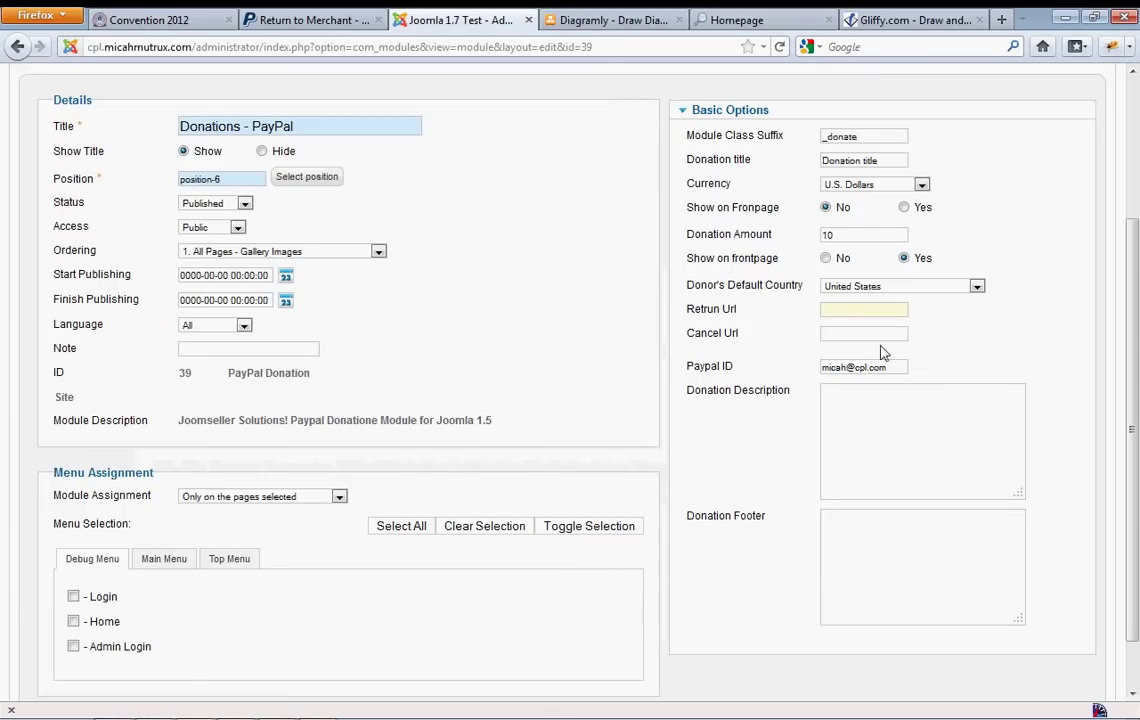
pyautogui.hotkey('ctrl', 'v')
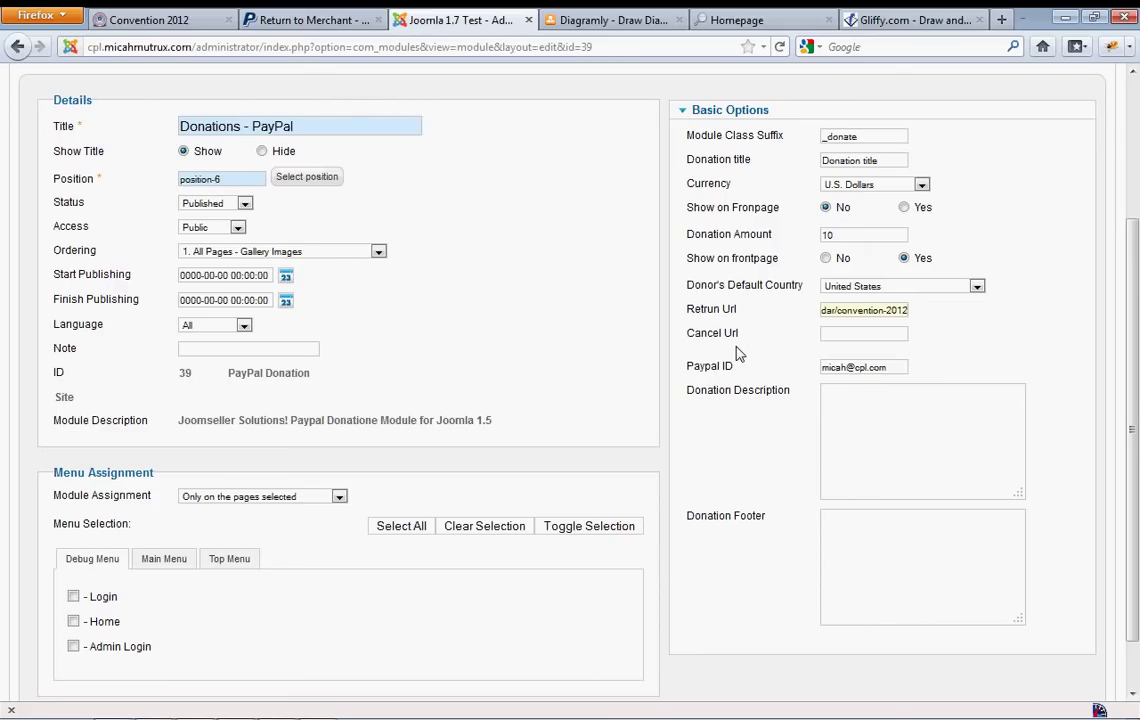
pyautogui.click(840, 333)
# Check the donation description and footer boxes
pyautogui.click(856, 439)
pyautogui.click(852, 519)
pyautogui.click(855, 455)
pyautogui.click(857, 527)
pyautogui.click(737, 617)
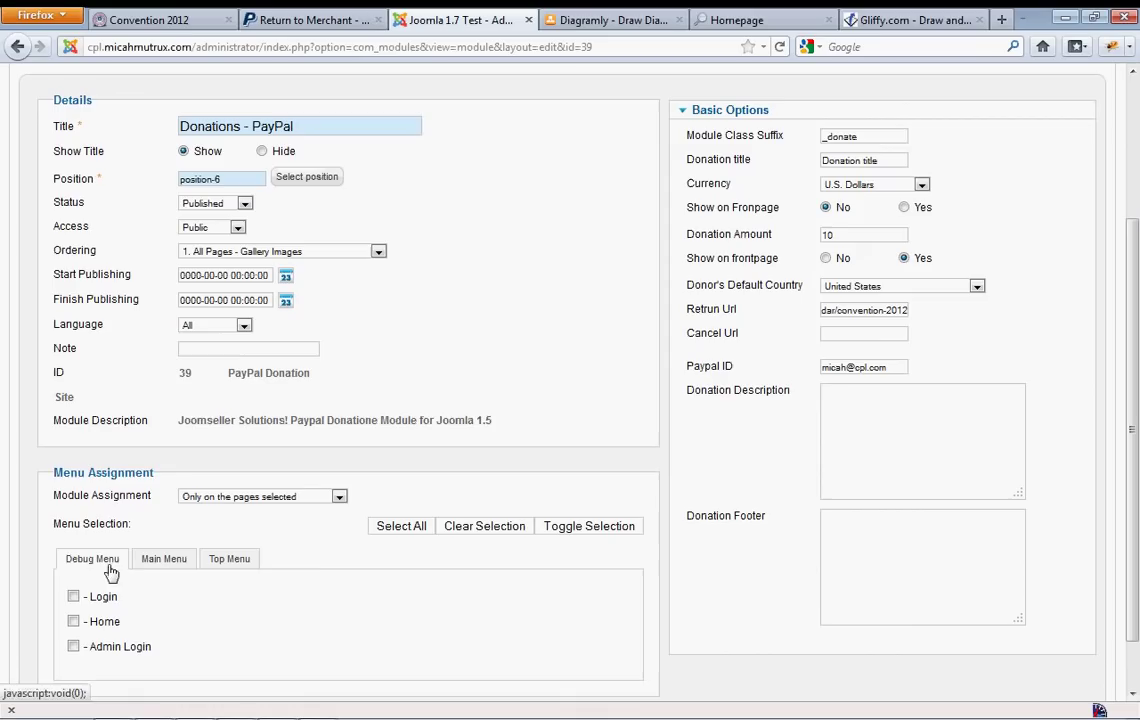
# Confirm the module is assigned to the Top Menu's Donate page
pyautogui.scroll(-1, 310, 555)
pyautogui.click(228, 497)
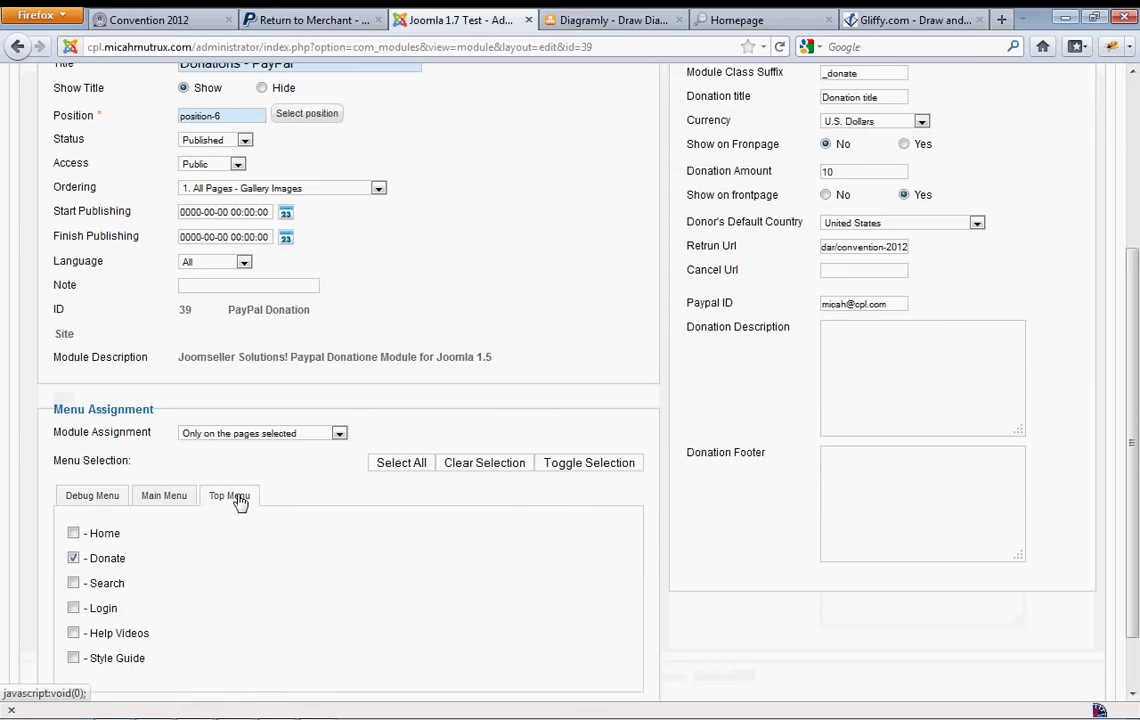
pyautogui.scroll(-1, 270, 504)
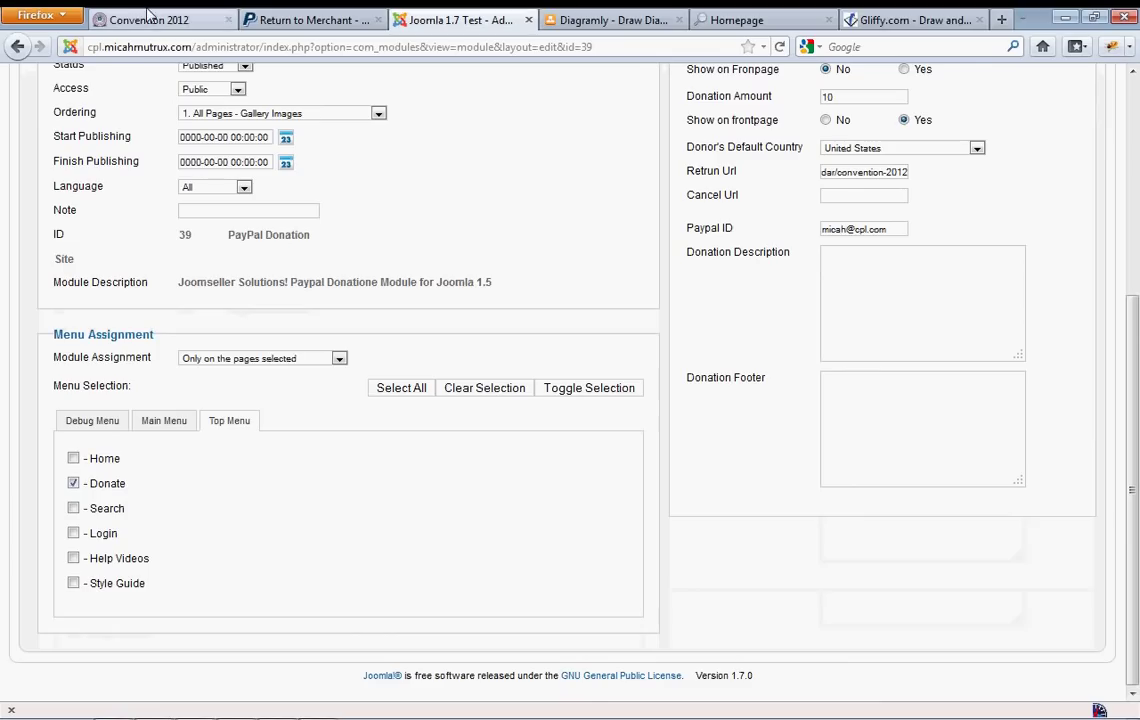
pyautogui.click(145, 24)
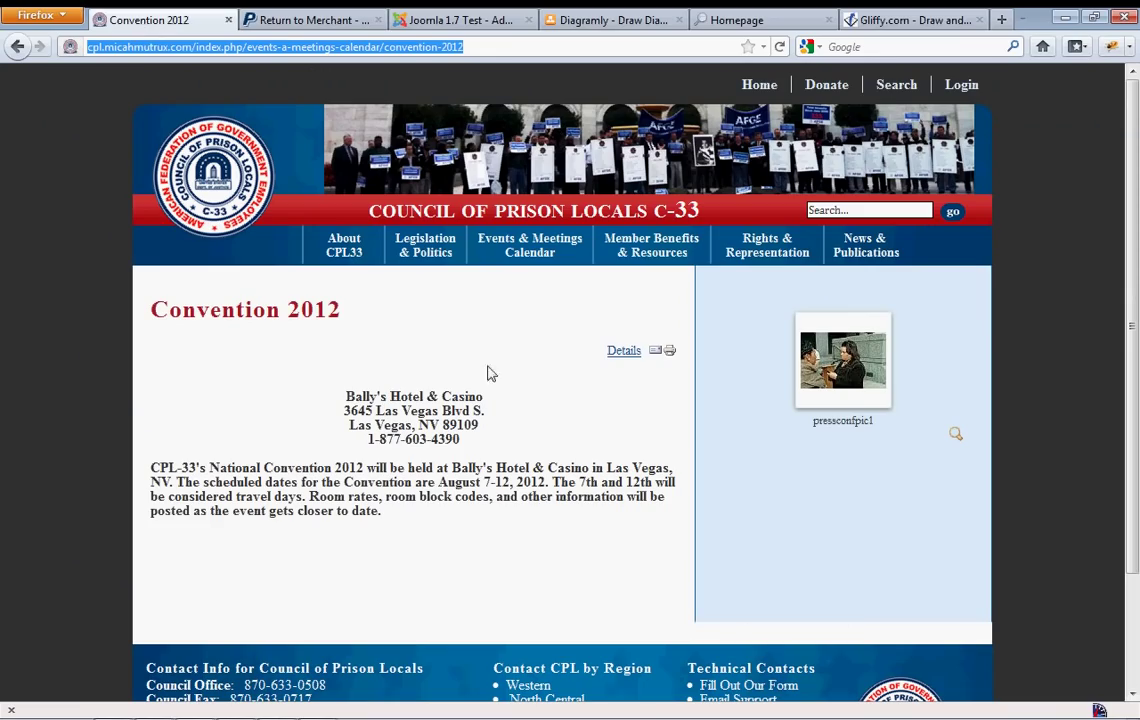
# Confirm the Donate page shows the amount box, then select the PayPal ID in the module settings
pyautogui.click(826, 85)
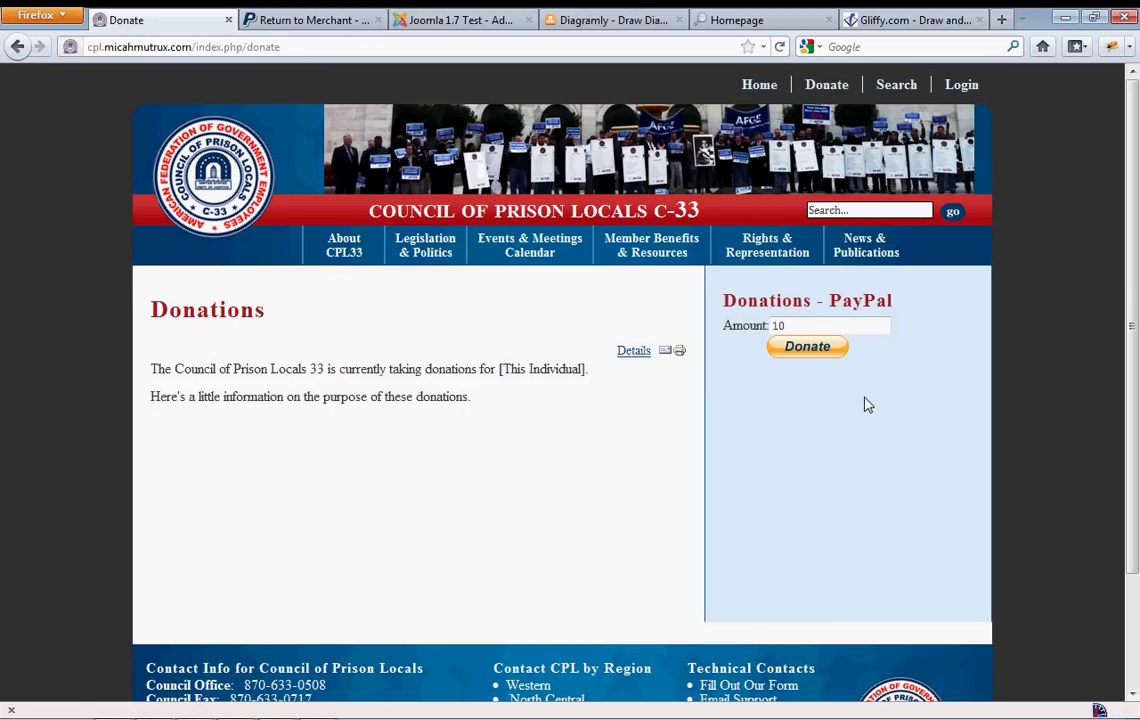
pyautogui.click(453, 26)
pyautogui.scroll(5, 722, 611)
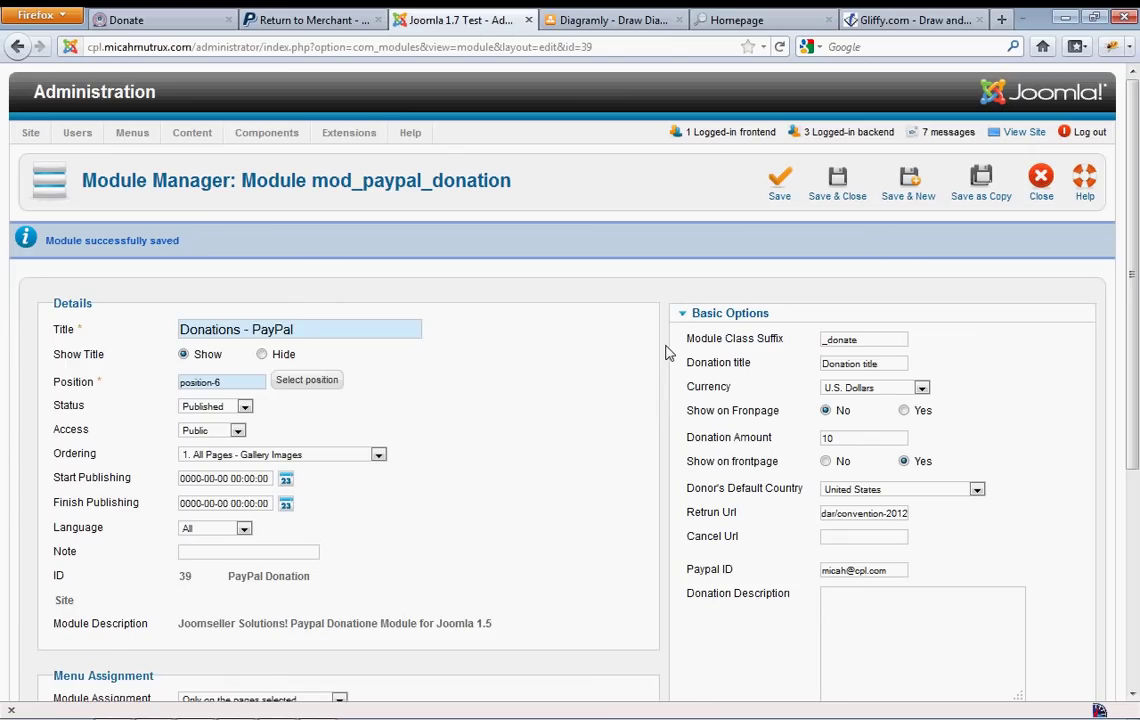
pyautogui.moveTo(886, 571); pyautogui.dragTo(818, 566)
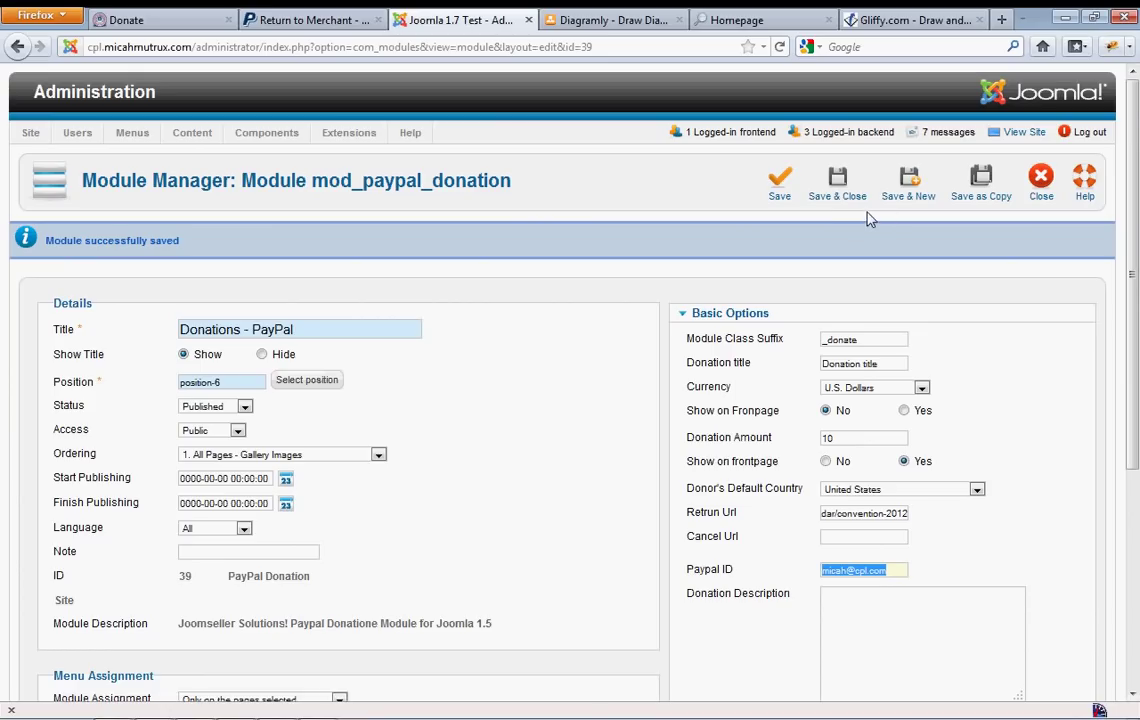